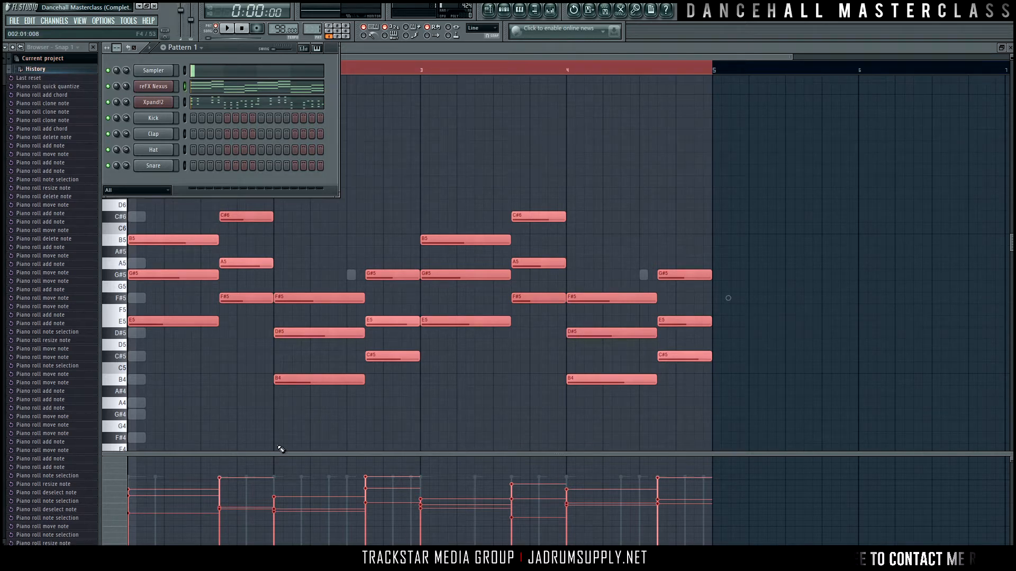
# Step: Solo the reFX Nexus channel and play back its four-bar chord progression in the piano roll
pyautogui.press('F6')
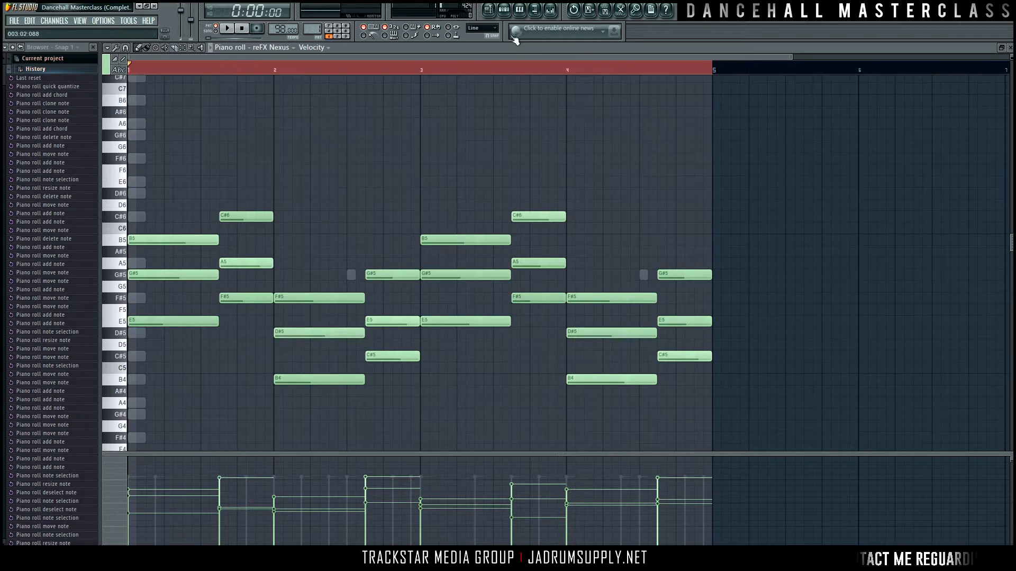
pyautogui.press('F6')
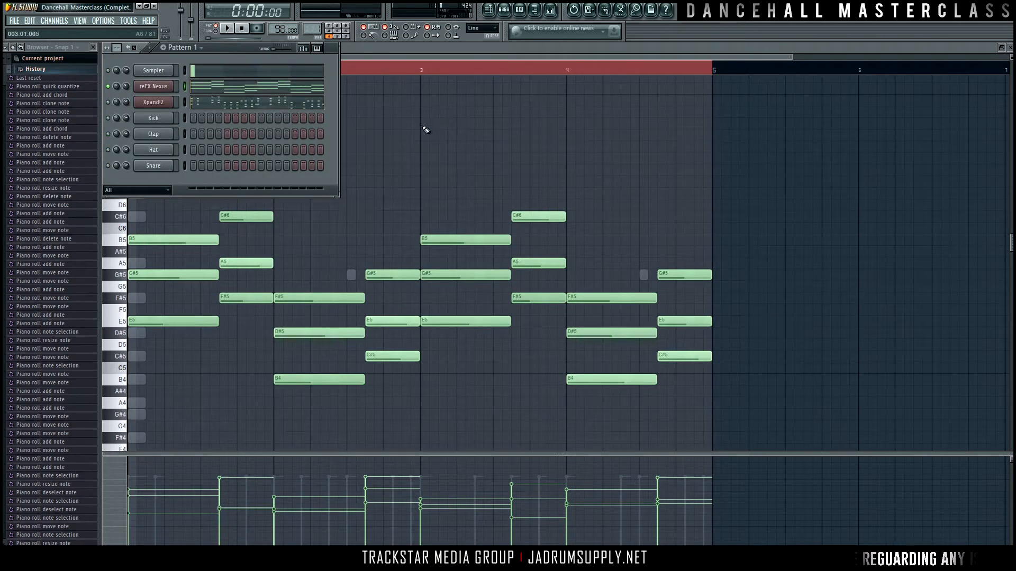
pyautogui.press('F6')
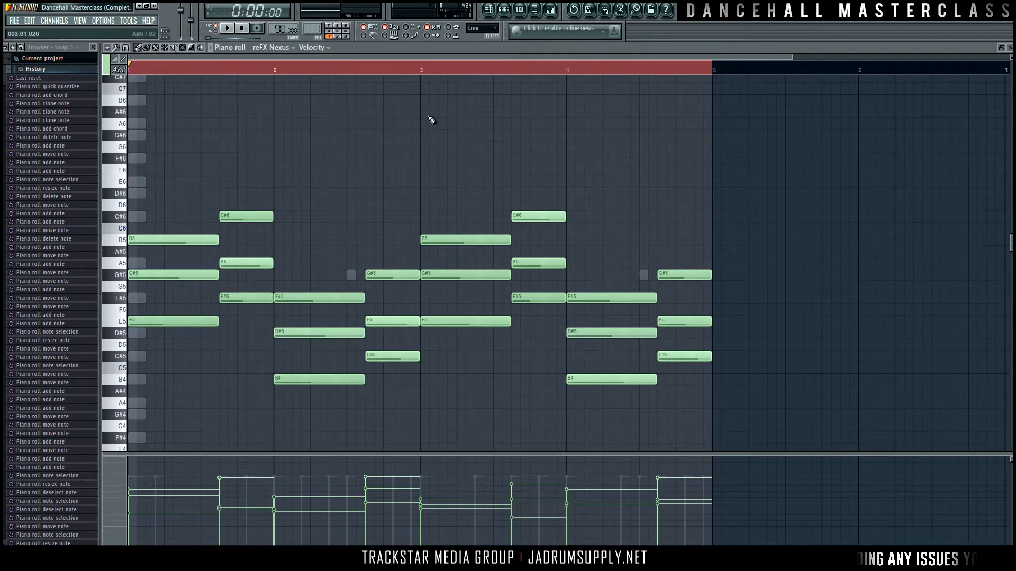
pyautogui.press('space')
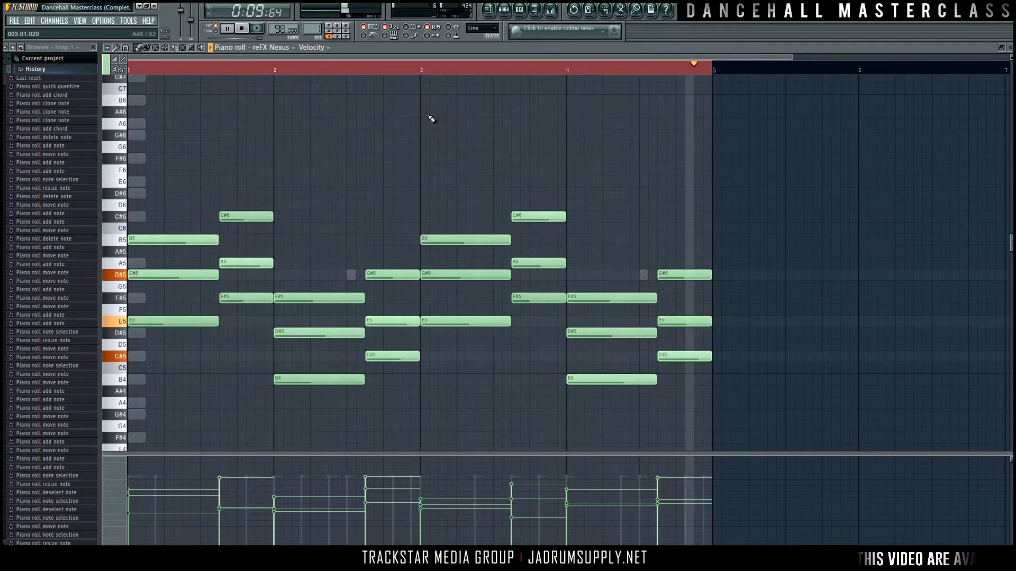
pyautogui.press('space')
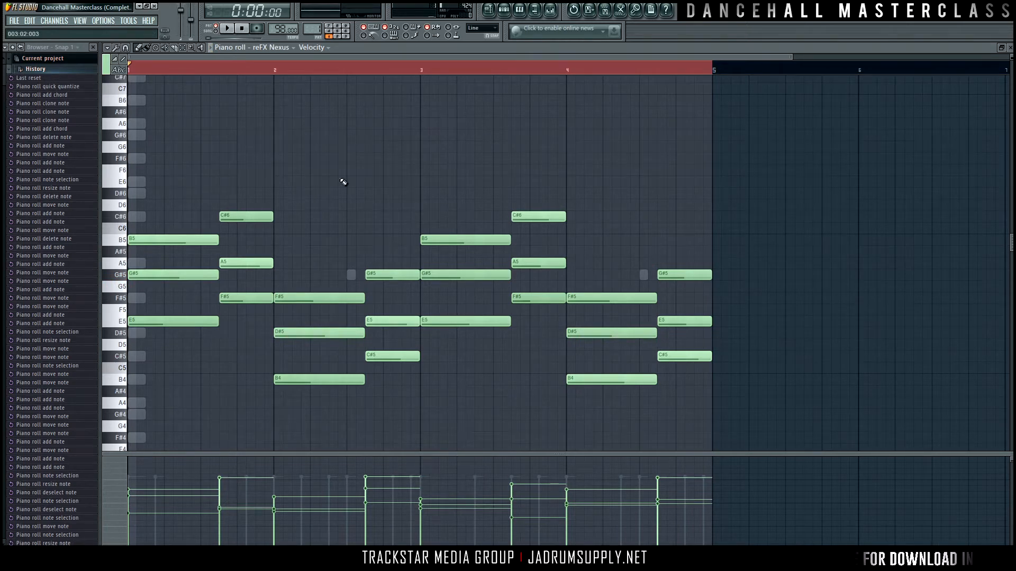
# Step: Select the first chord (E5, G#5, B5), strum it with increased start time strength in the strumizer, and audition it
pyautogui.moveTo(140, 339); pyautogui.dragTo(161, 207)
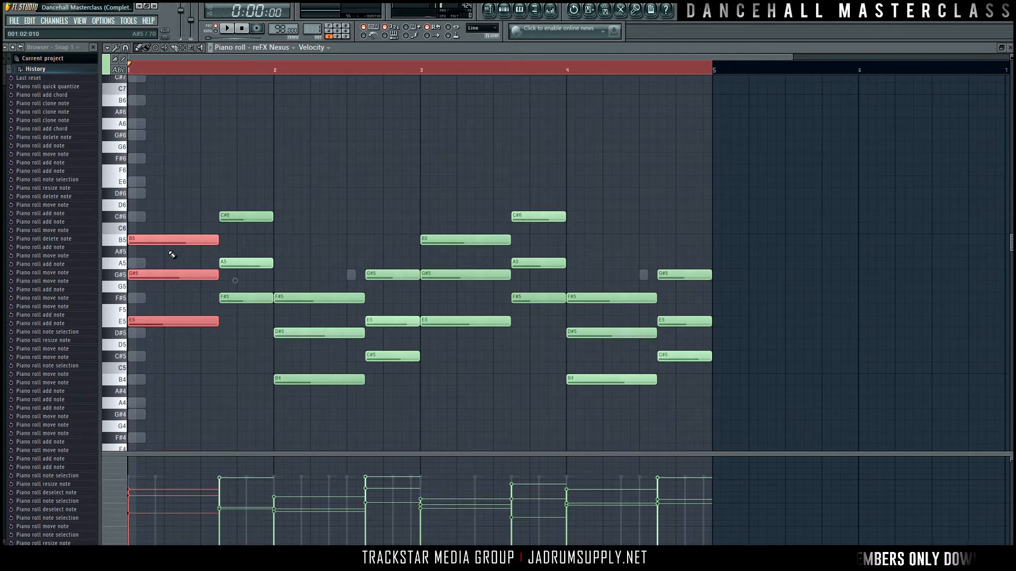
pyautogui.hotkey('alt', 's')
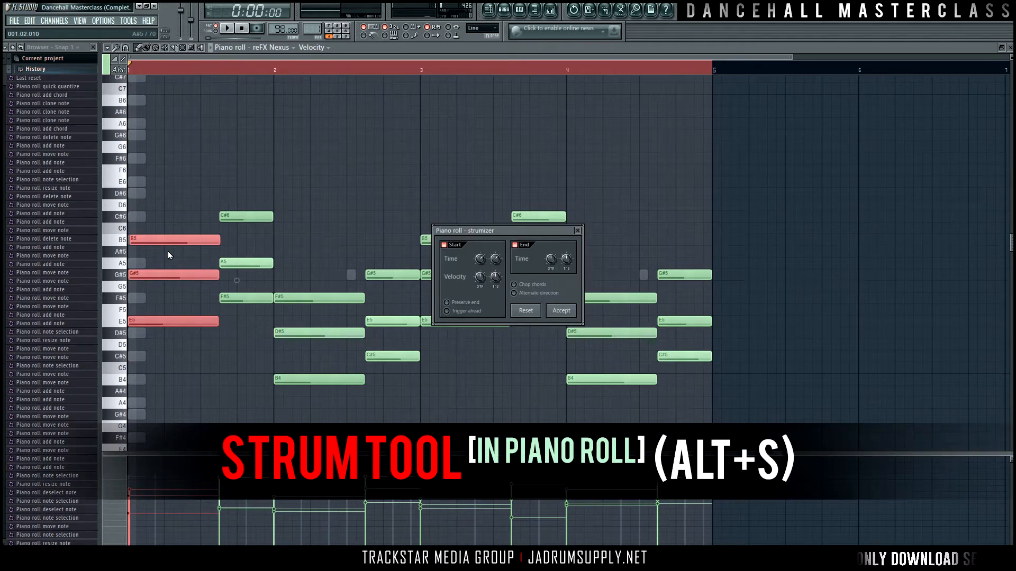
pyautogui.moveTo(496, 228); pyautogui.dragTo(376, 85)
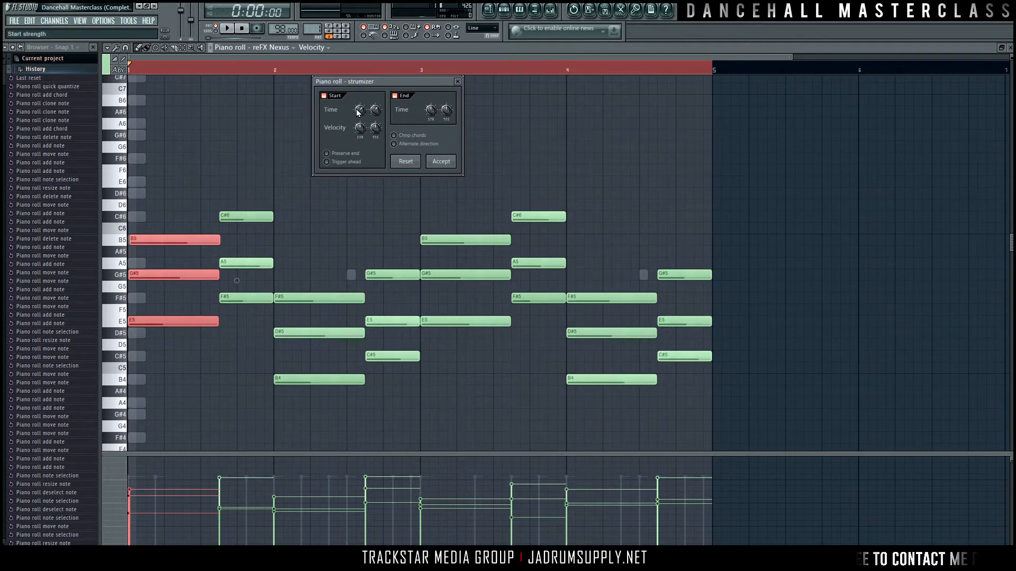
pyautogui.moveTo(358, 112); pyautogui.dragTo(605, 100)
pyautogui.press('space')
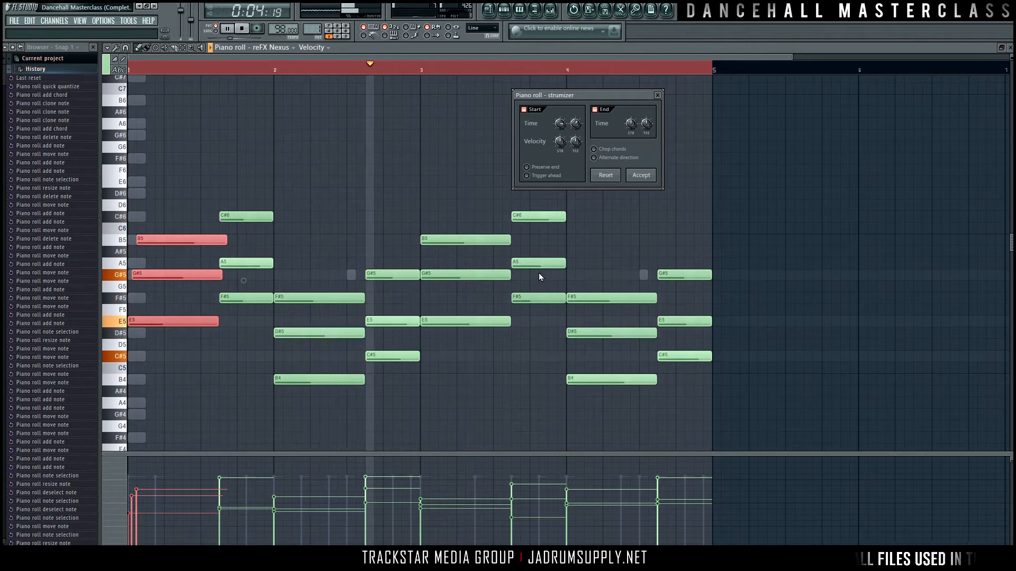
pyautogui.press('space')
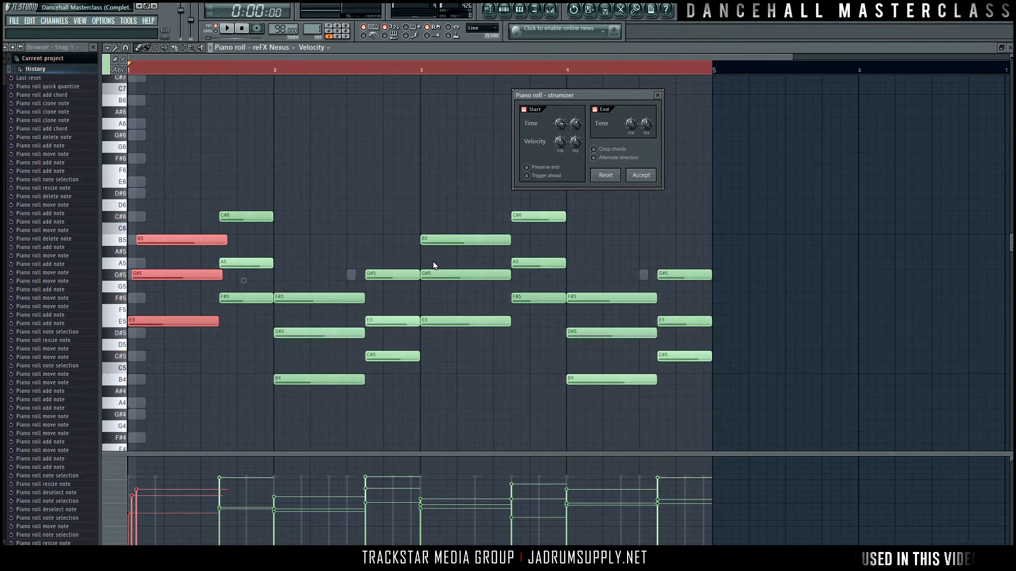
# Step: Adjust the strum's start velocity strength while auditioning, so the first chord's velocities rise gently from E5 to B5
pyautogui.moveTo(561, 143); pyautogui.dragTo(561, 147)
pyautogui.press('space')
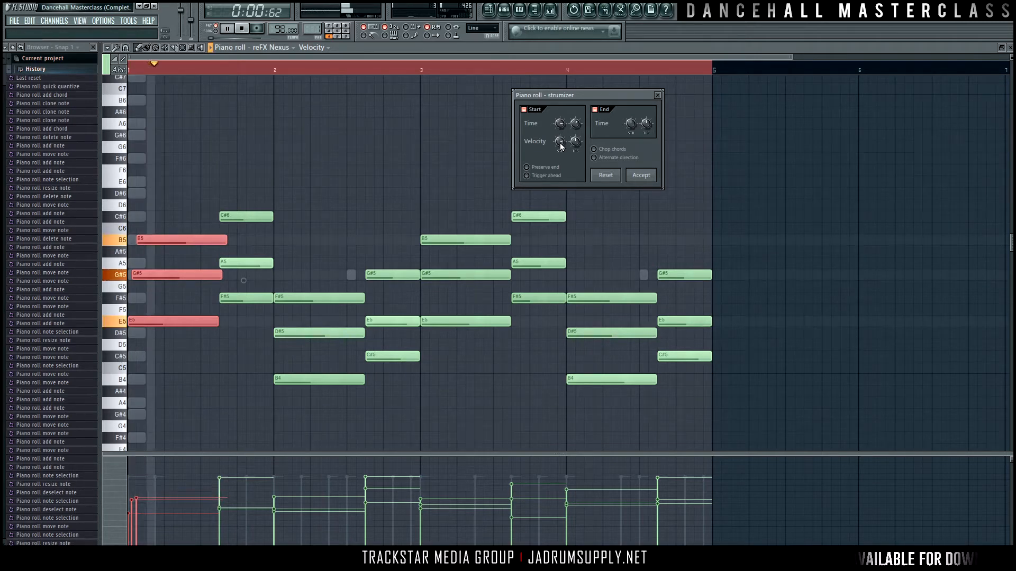
pyautogui.press('space')
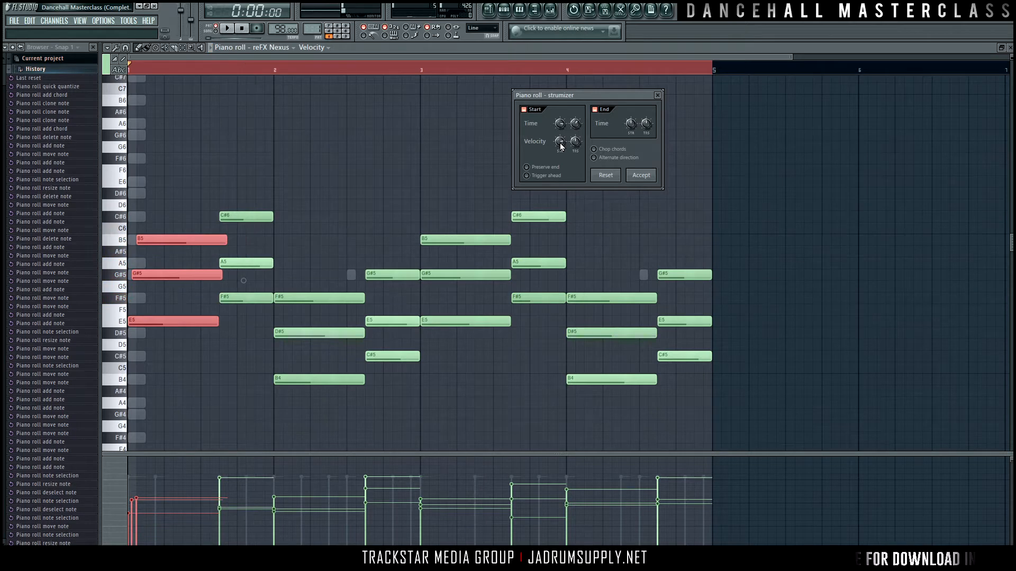
pyautogui.moveTo(563, 147); pyautogui.dragTo(561, 138)
pyautogui.press('space')
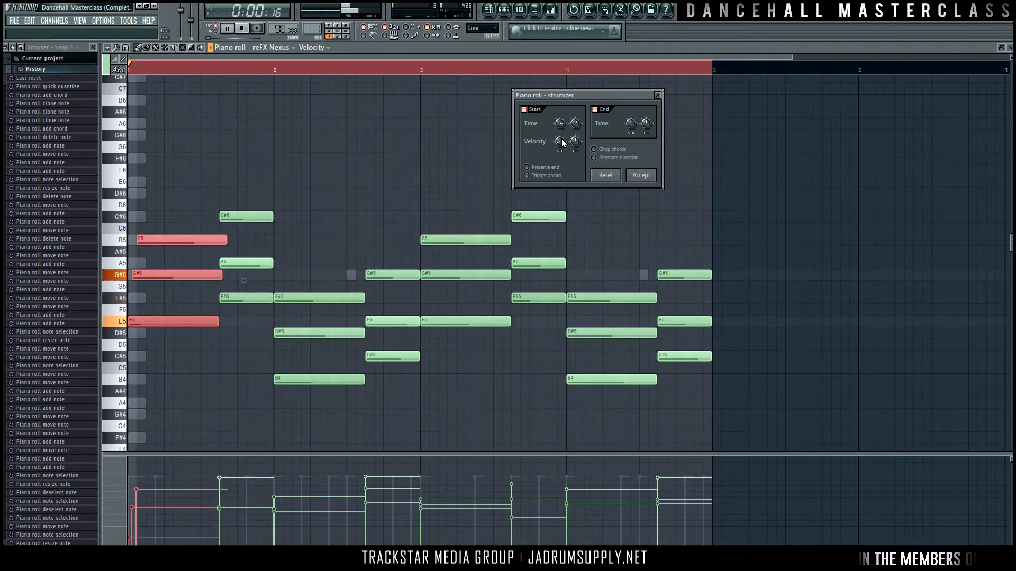
pyautogui.press('space')
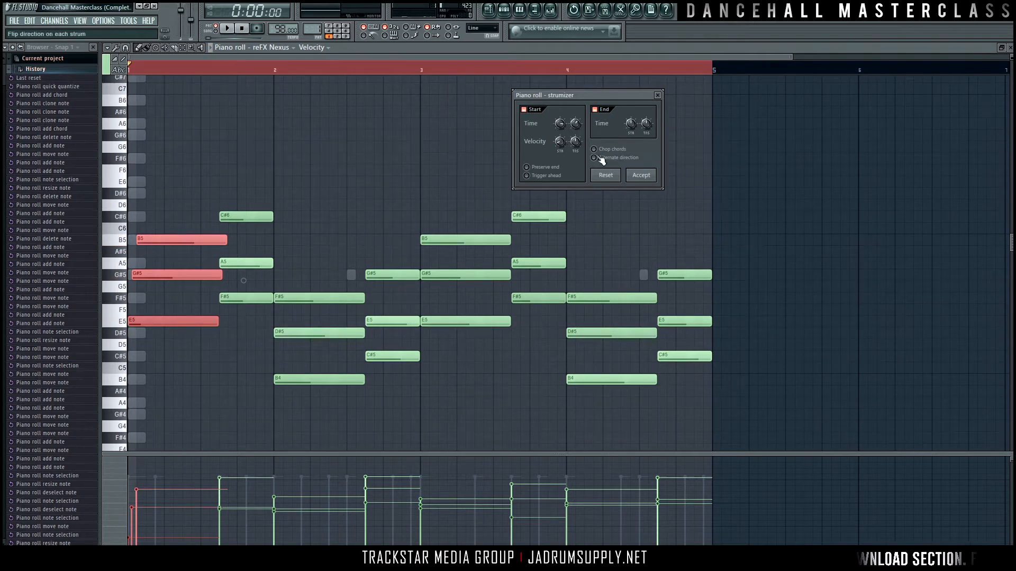
pyautogui.moveTo(560, 143); pyautogui.dragTo(559, 145)
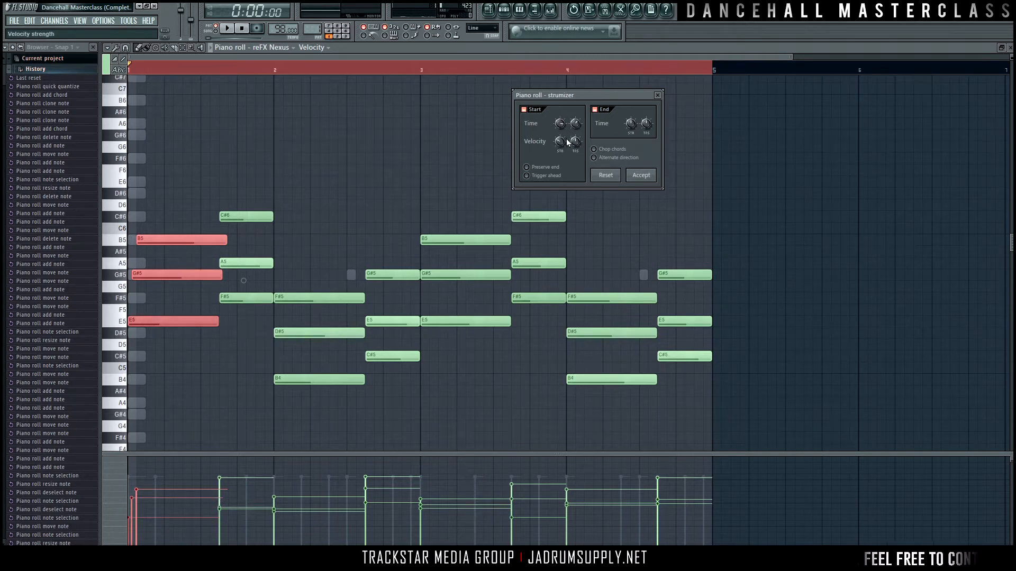
# Step: Compare a tighter and a wider start time strength by ear, keep the wider strum, and apply it to the first chord
pyautogui.moveTo(560, 123); pyautogui.dragTo(561, 125)
pyautogui.press('space')
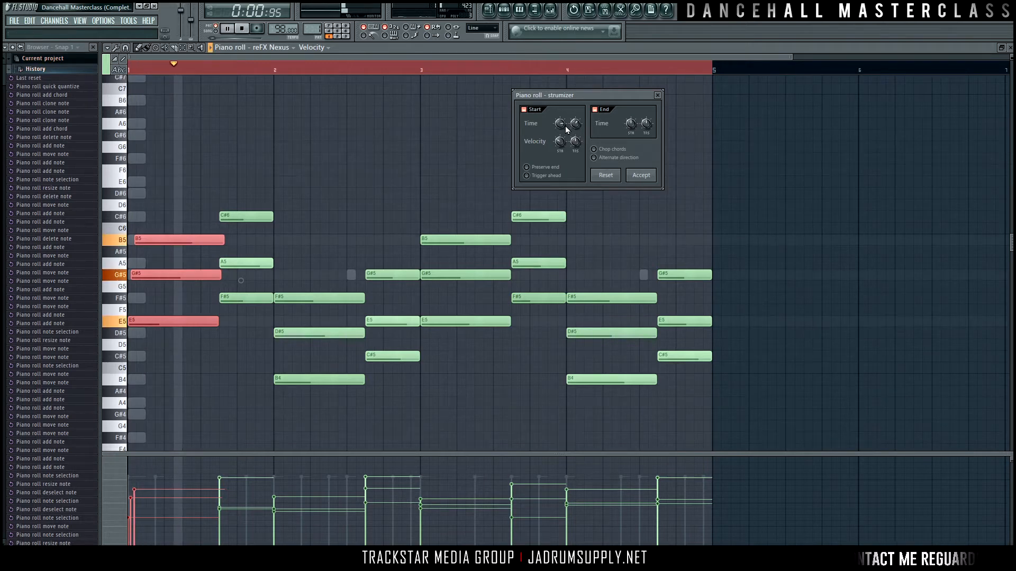
pyautogui.press('space')
pyautogui.moveTo(564, 125); pyautogui.dragTo(563, 123)
pyautogui.press('space')
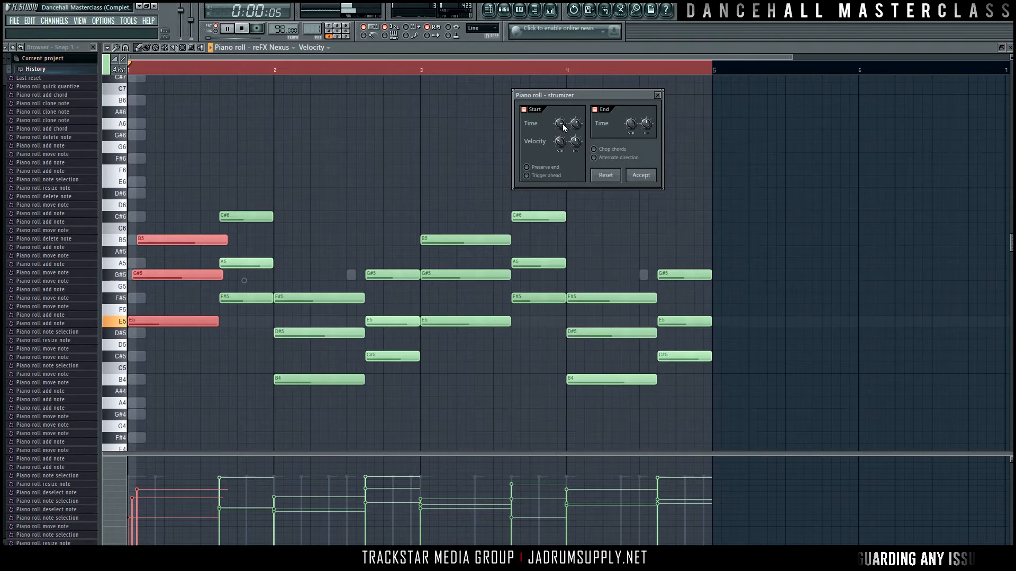
pyautogui.click(639, 173)
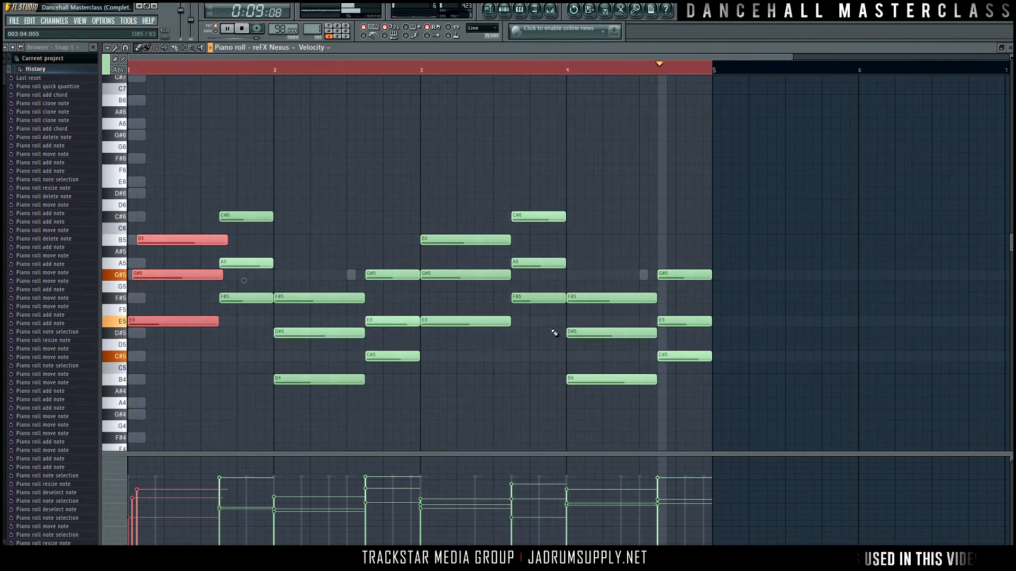
# Step: Strum the B4, D#5, F#5 chord at bar 4 with the strumizer, adjusting the velocity strength so B4 is loudest
pyautogui.press('space')
pyautogui.moveTo(584, 382); pyautogui.dragTo(594, 283)
pyautogui.hotkey('alt', 's')
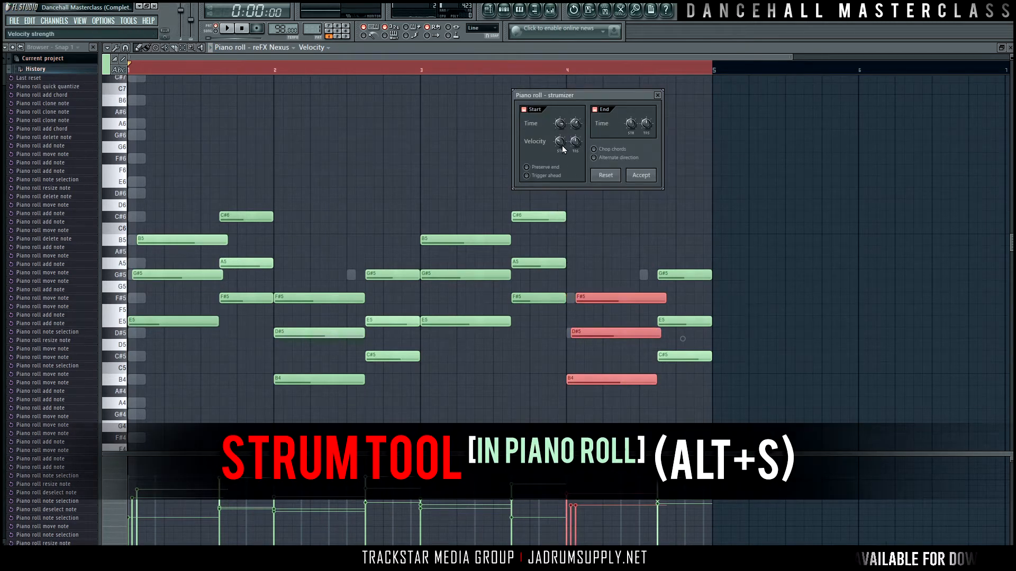
pyautogui.moveTo(561, 146); pyautogui.dragTo(558, 145)
pyautogui.press('space')
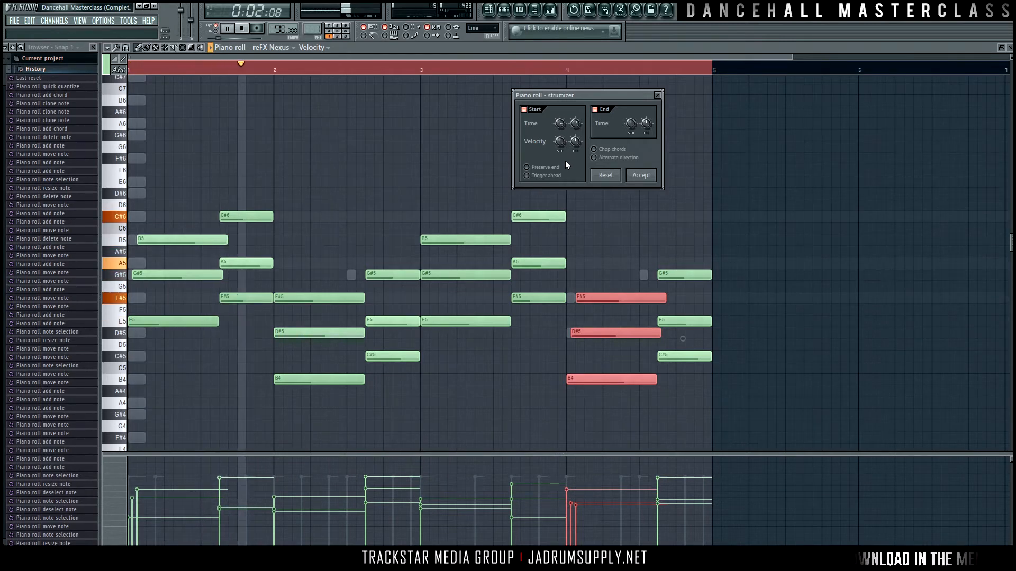
pyautogui.click(641, 175)
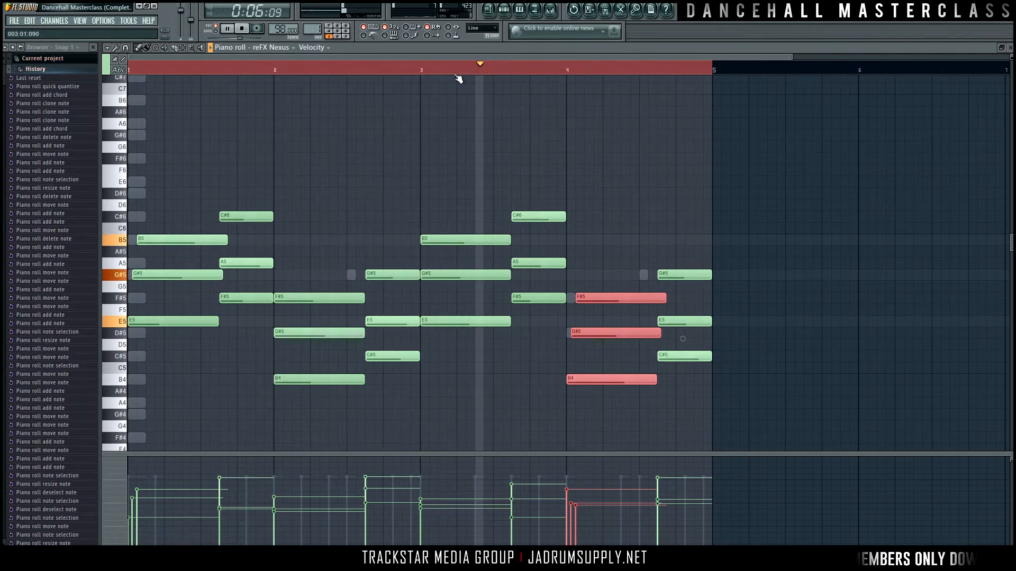
# Step: Mark the time range around the start of bar 4 and set playback in bar 3 to examine the transition
pyautogui.scroll(-1, 472, 91)
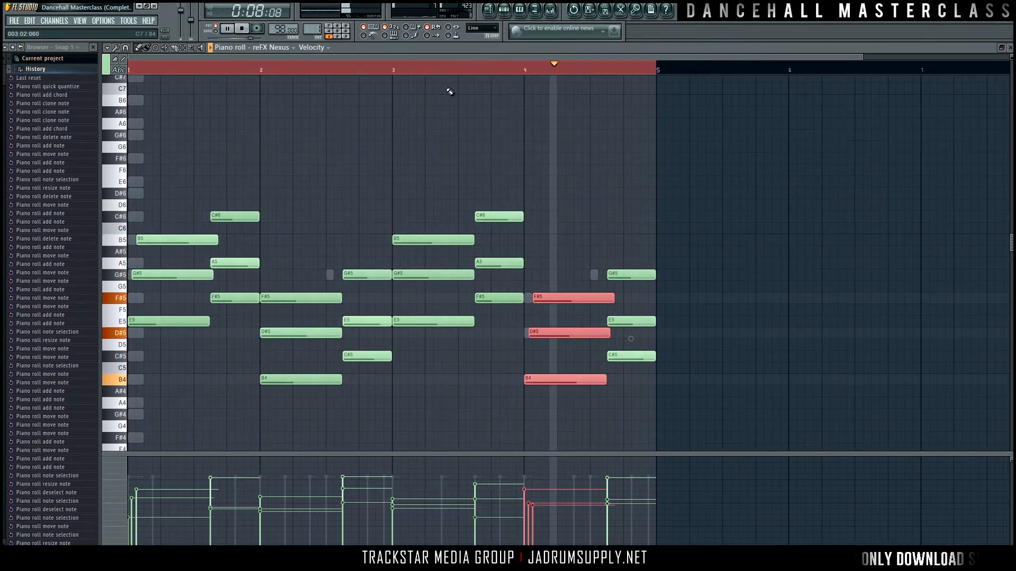
pyautogui.press('space')
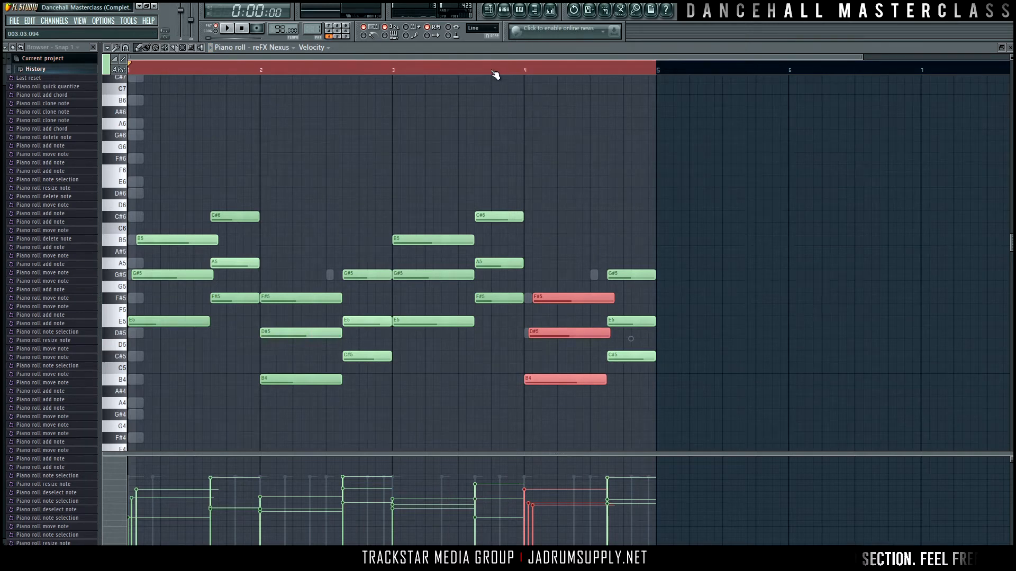
pyautogui.hotkey('ctrl', 'd')
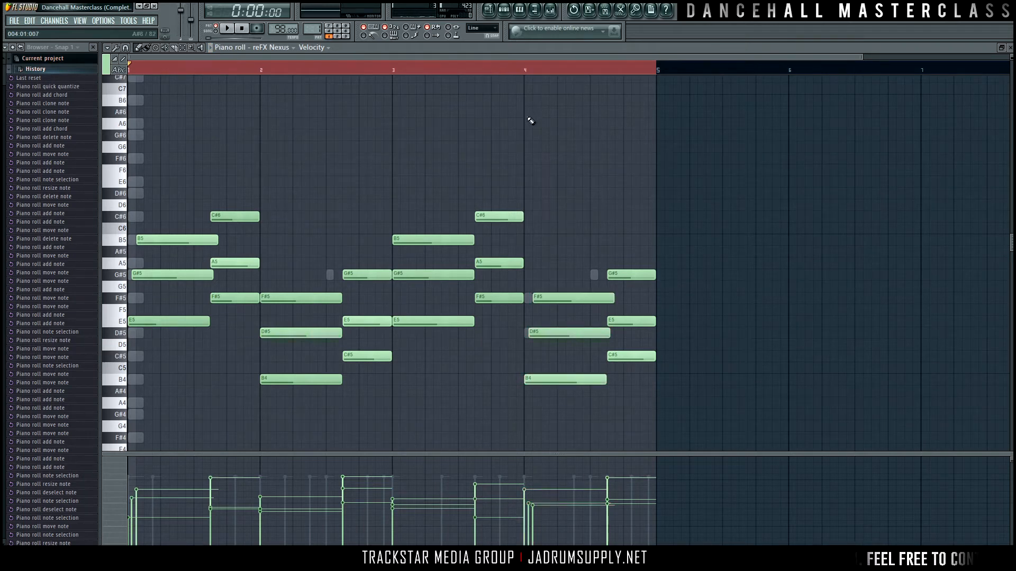
pyautogui.hotkey('ctrl', 'd')
pyautogui.moveTo(491, 69); pyautogui.dragTo(559, 75)
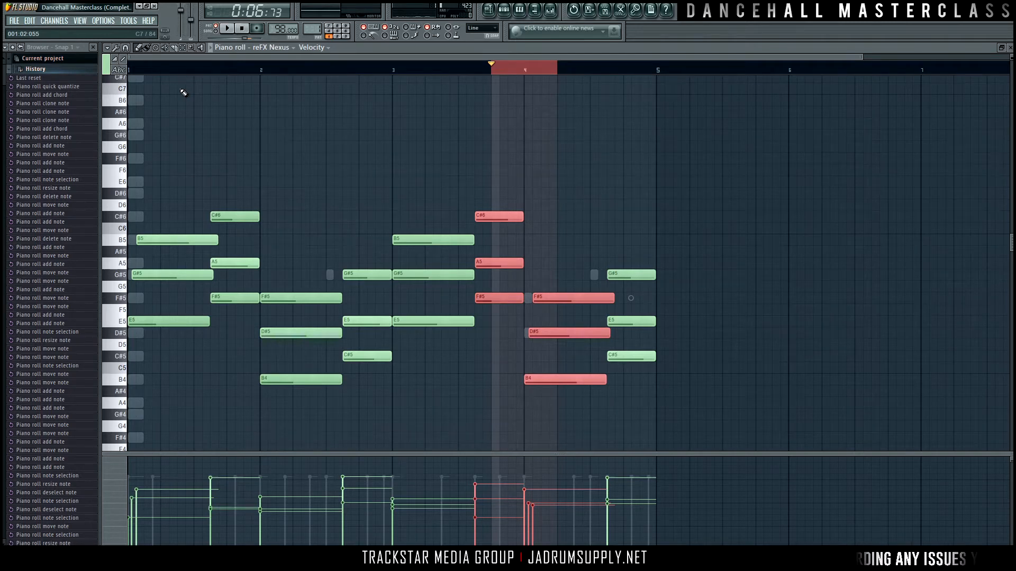
pyautogui.click(458, 68)
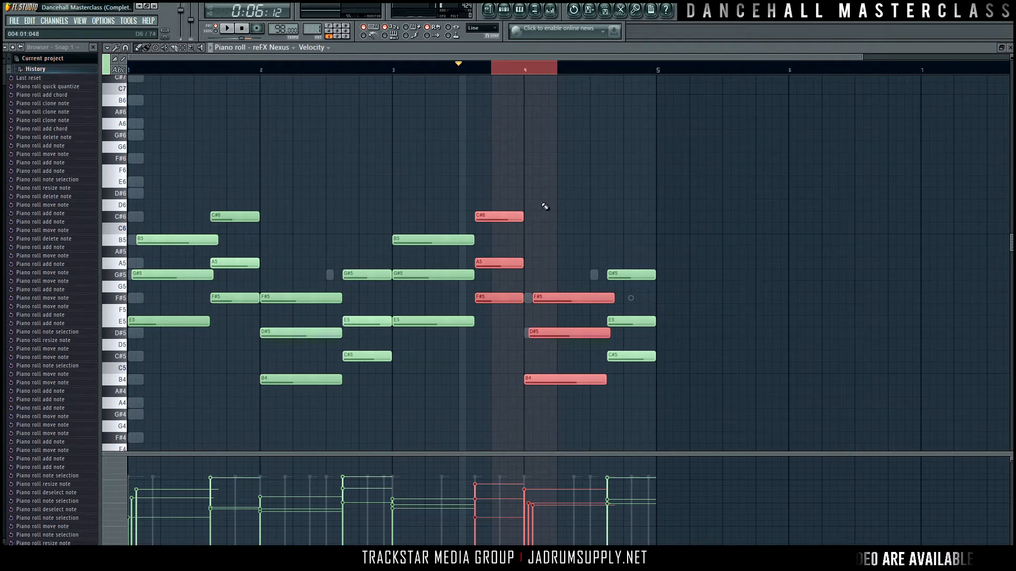
# Step: Select the strummed bar 4 chord and shift it earlier so its top F#5 note starts exactly on bar 4
pyautogui.moveTo(562, 263); pyautogui.dragTo(577, 423)
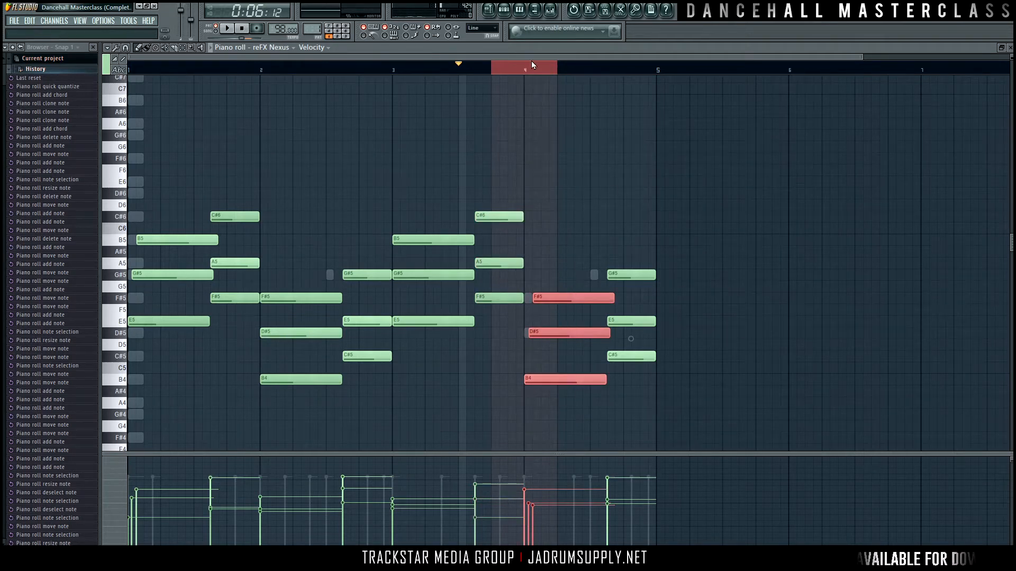
pyautogui.scroll(2, 534, 66)
pyautogui.scroll(1, 541, 70)
pyautogui.moveTo(542, 299); pyautogui.dragTo(525, 298)
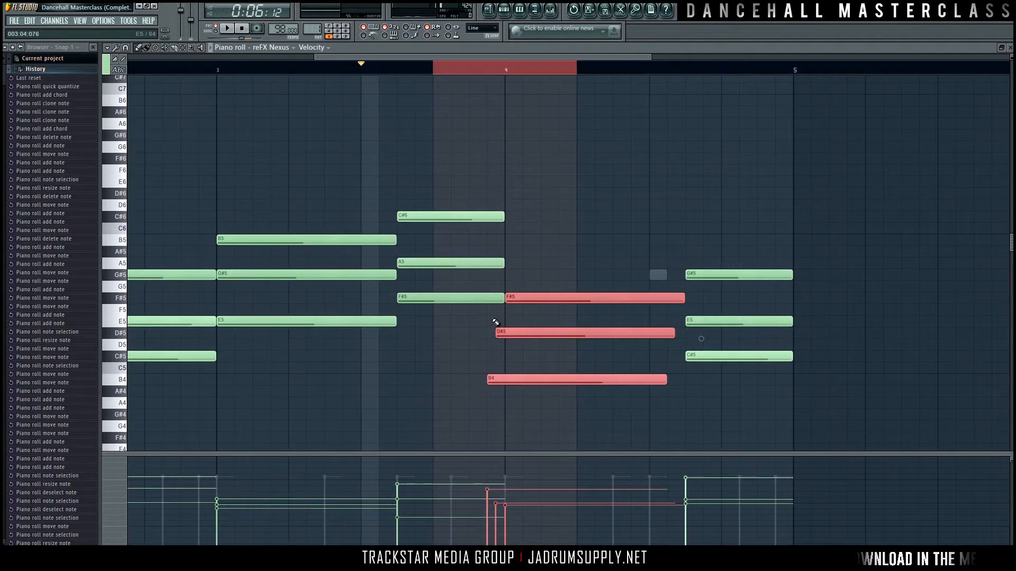
# Step: Shorten the F#5 and A5 notes of the chord before bar 4 so they end where the strummed B4 begins
pyautogui.moveTo(498, 303); pyautogui.dragTo(494, 217)
pyautogui.click(499, 298)
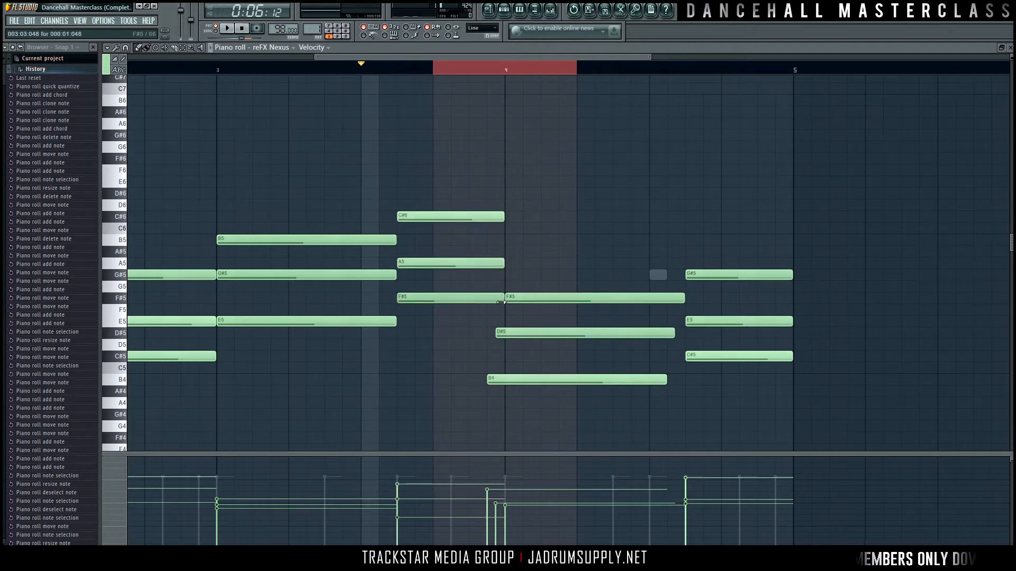
pyautogui.moveTo(499, 302); pyautogui.dragTo(486, 302)
pyautogui.moveTo(496, 265); pyautogui.dragTo(486, 265)
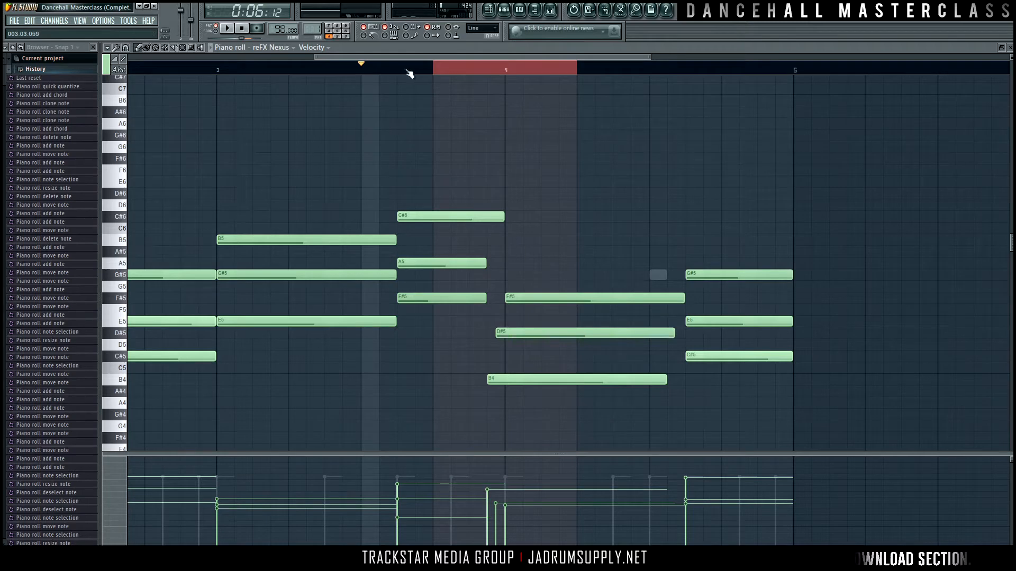
# Step: Play the pattern from around bar 3 to check the early strum leading into bar 4
pyautogui.click(345, 69)
pyautogui.press('space')
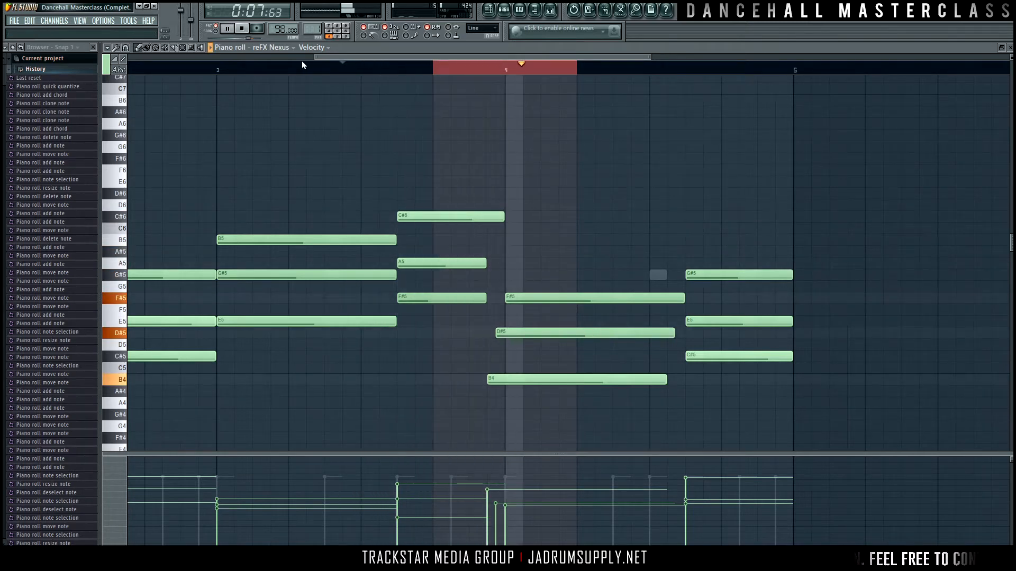
pyautogui.click(159, 69)
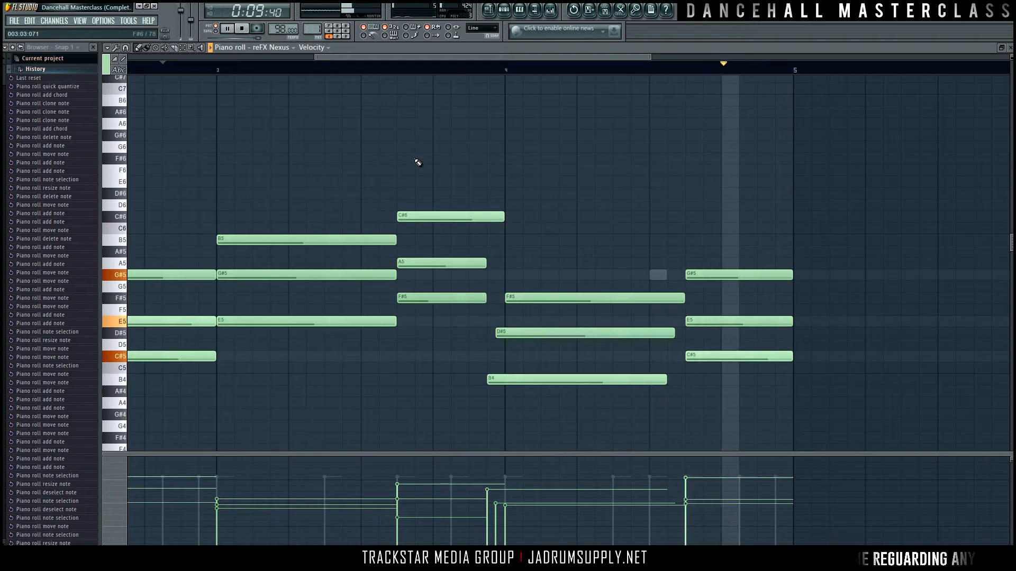
pyautogui.press('space')
# Step: Lengthen the strummed bar 4 chord so B4 ends at the following chord, and trim F#5 to end there too
pyautogui.moveTo(639, 294); pyautogui.dragTo(684, 380)
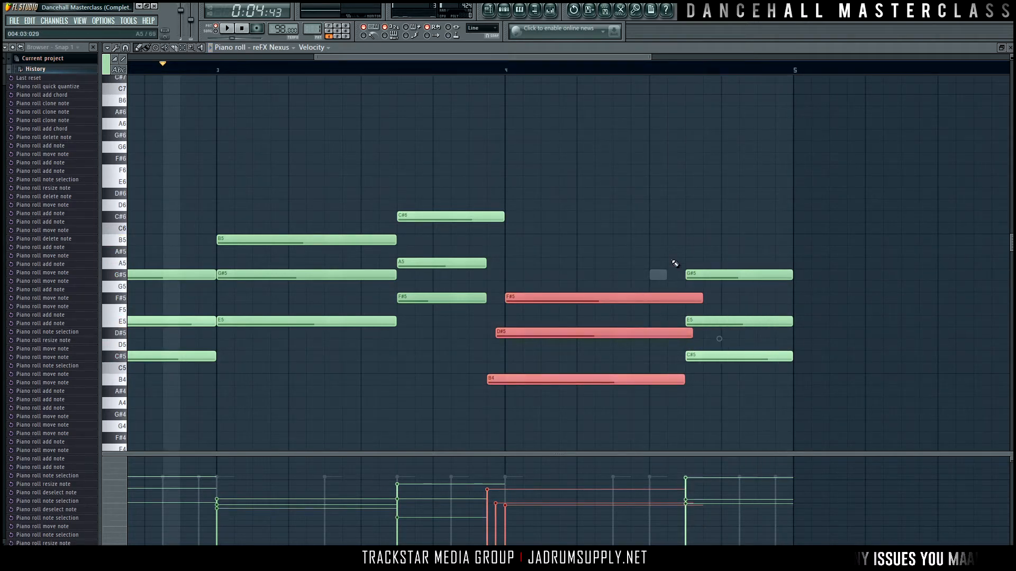
pyautogui.click(672, 261)
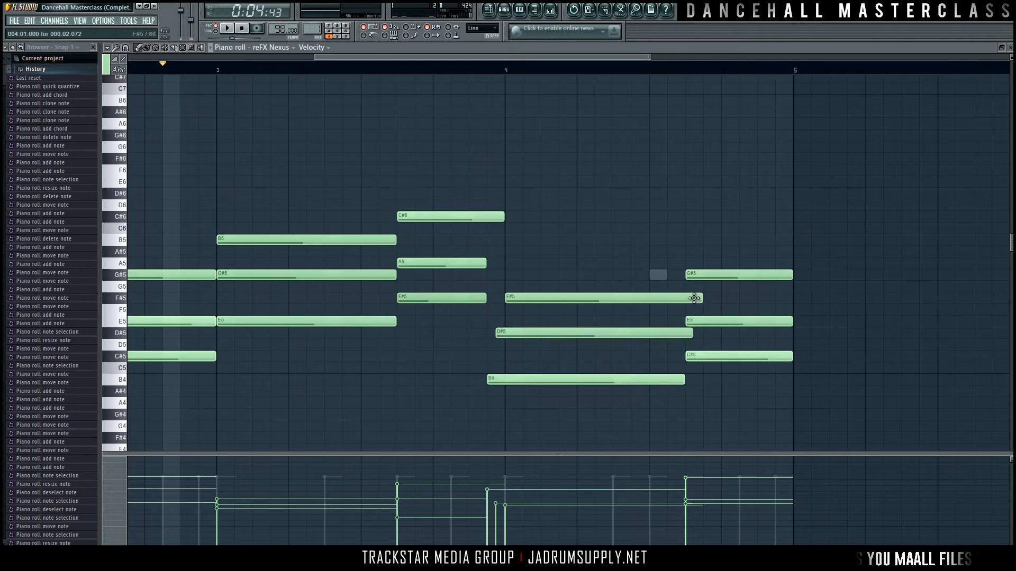
pyautogui.click(698, 299)
pyautogui.moveTo(689, 300); pyautogui.dragTo(671, 299)
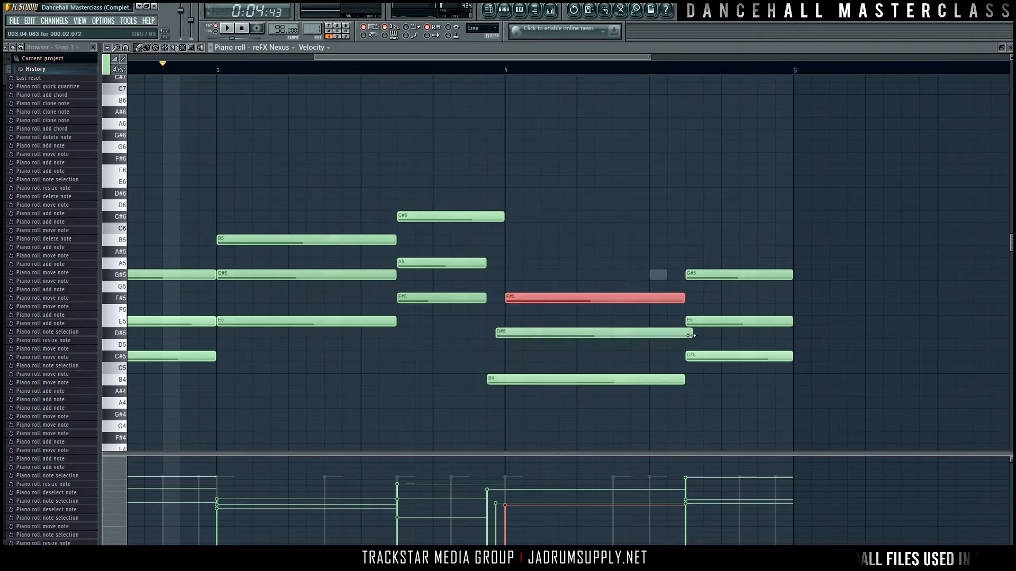
pyautogui.click(690, 335)
# Step: Play the pattern to check the lengthened strummed chord at bar 4
pyautogui.press('space')
pyautogui.keyDown('ctrl'); pyautogui.click(598, 134); pyautogui.keyUp('ctrl')
pyautogui.scroll(-3, 458, 76)
pyautogui.scroll(-1, 458, 76)
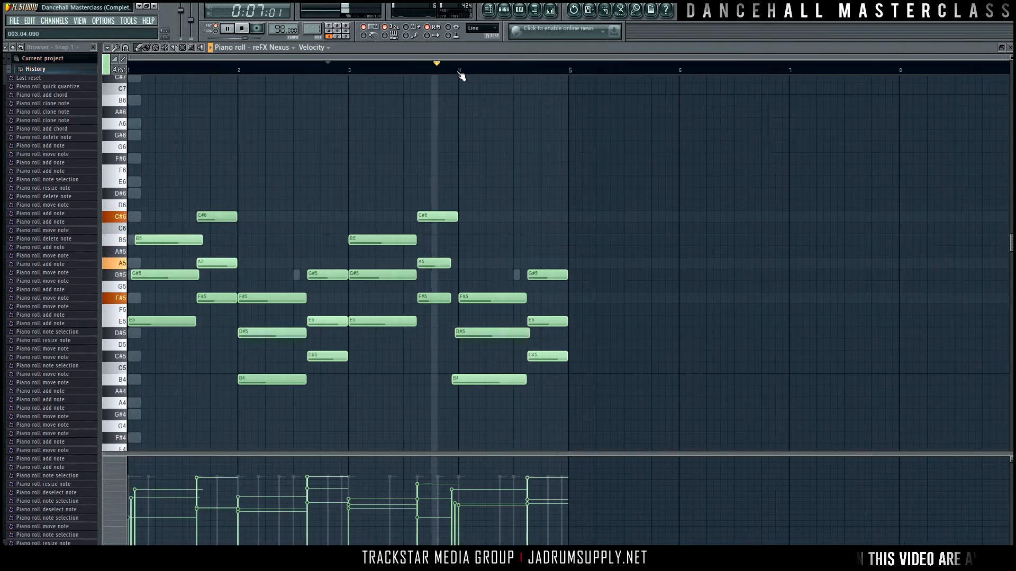
pyautogui.press('space')
# Step: Select the bar 4 chord and reshape its velocities to rise from B4 through D#5 to F#5, checking by playback
pyautogui.moveTo(481, 289); pyautogui.dragTo(474, 420)
pyautogui.click(454, 521)
pyautogui.moveTo(458, 509)
pyautogui.mouseDown()
pyautogui.moveTo(455, 529)
pyautogui.moveTo(456, 509)
pyautogui.mouseUp()
pyautogui.press('space')
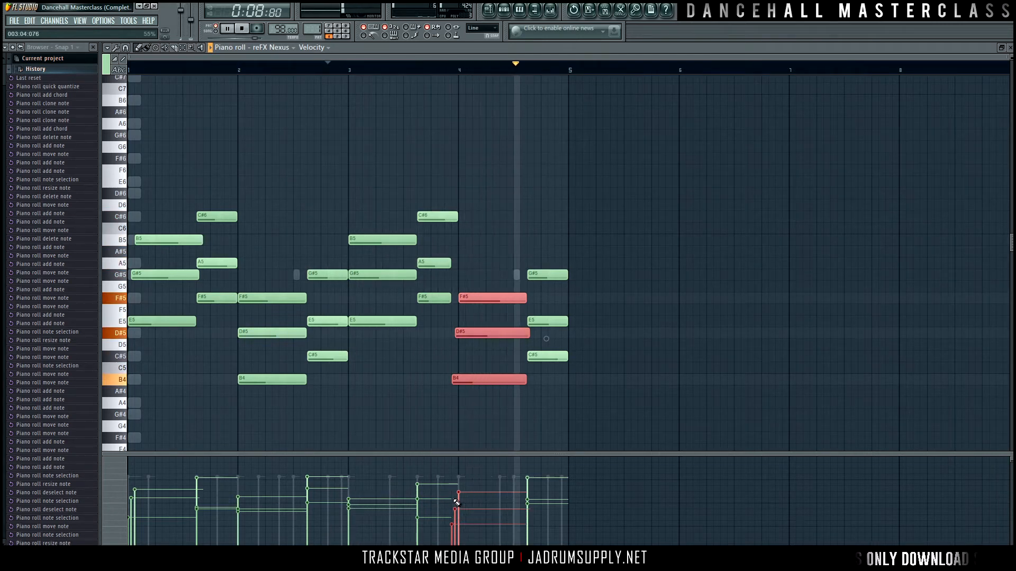
pyautogui.press('space')
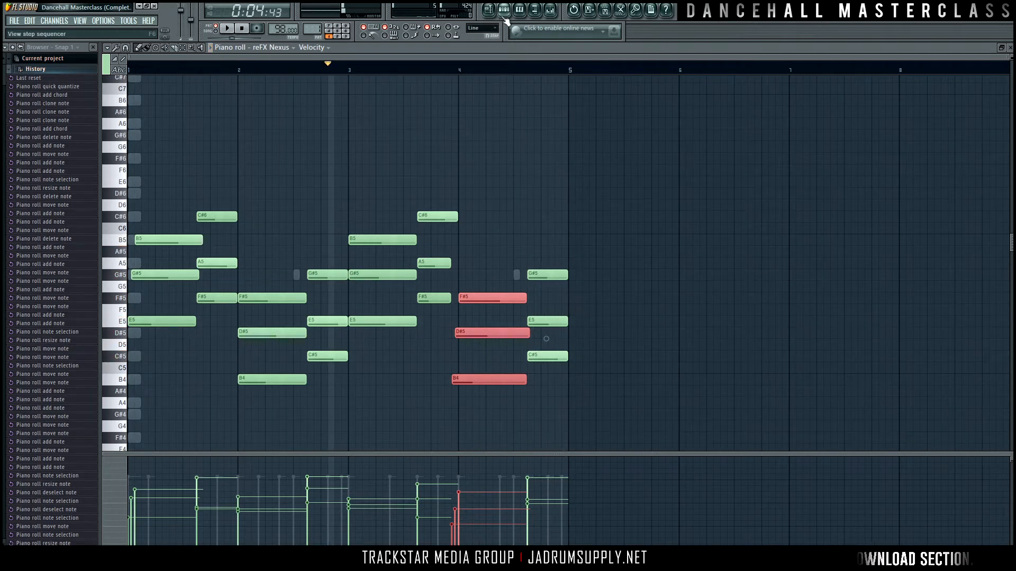
# Step: Show the step sequencer and play Pattern 1 from its start to hear the Nexus and Xpand!2 parts together
pyautogui.click(505, 20)
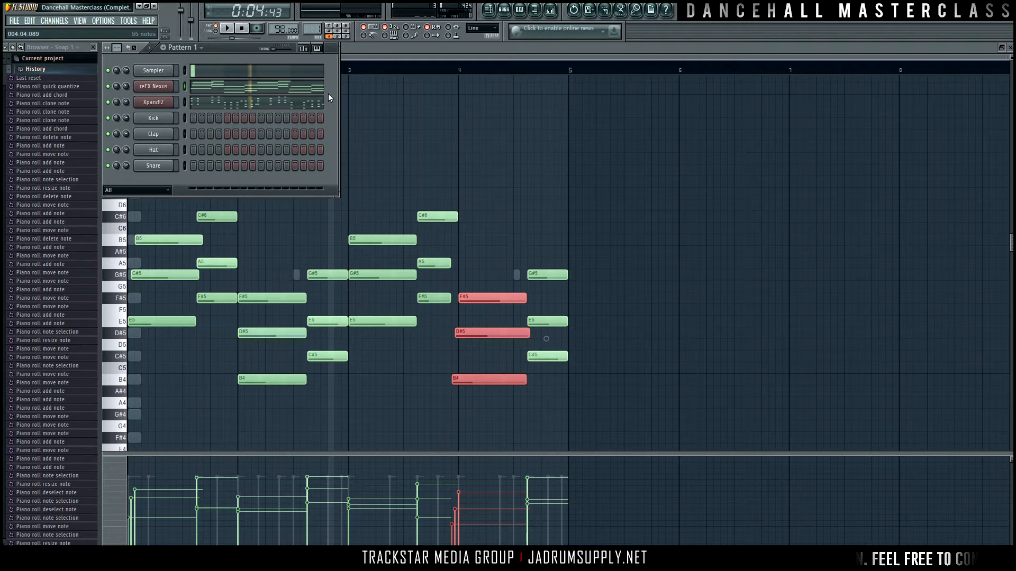
pyautogui.press('space')
pyautogui.click(242, 28)
pyautogui.press('space')
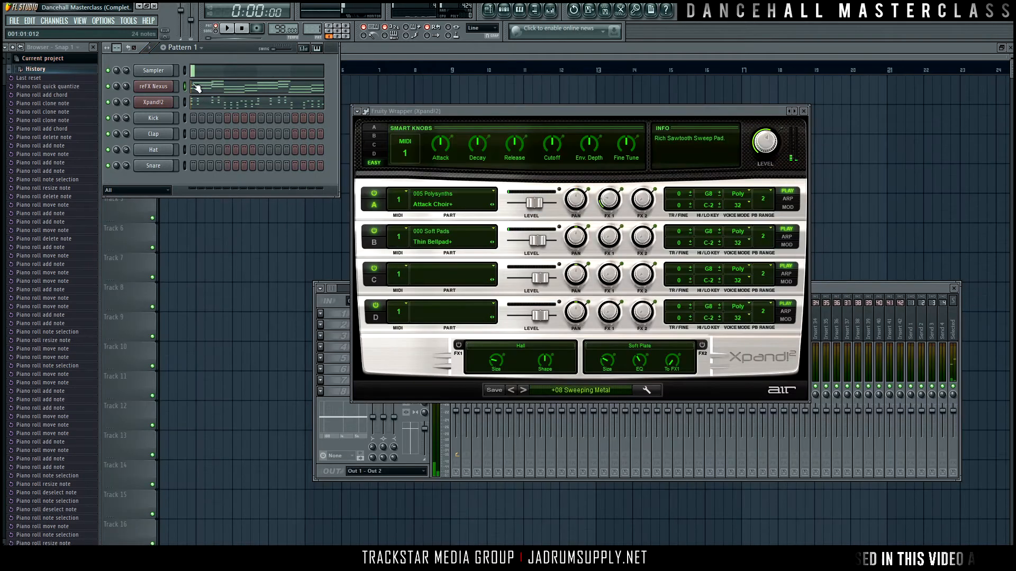
# Step: In the reFX Nexus piano roll, move the first chord's G#5 and B5 earlier to tighten its strum
pyautogui.click(197, 88)
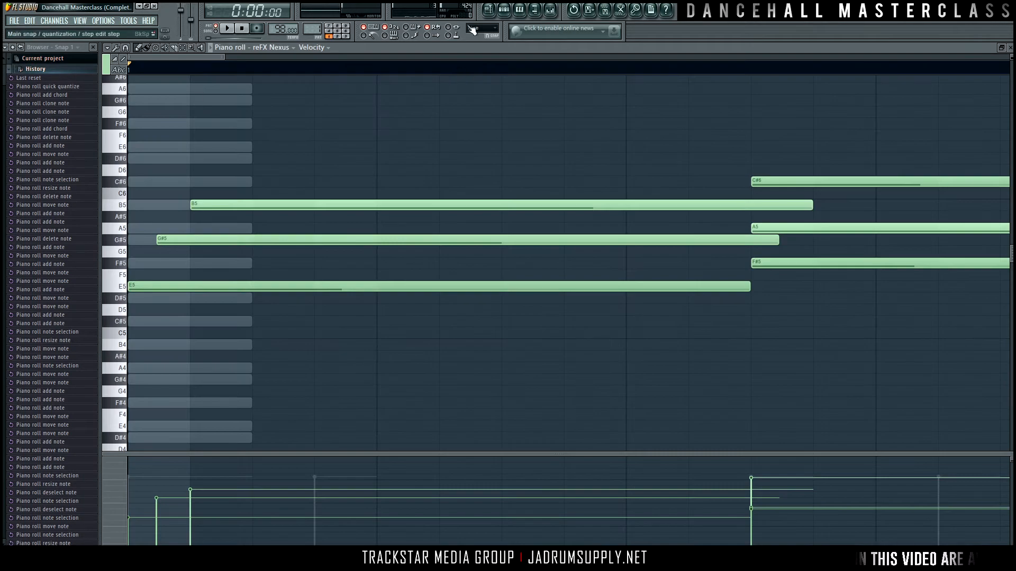
pyautogui.moveTo(203, 164); pyautogui.dragTo(168, 261)
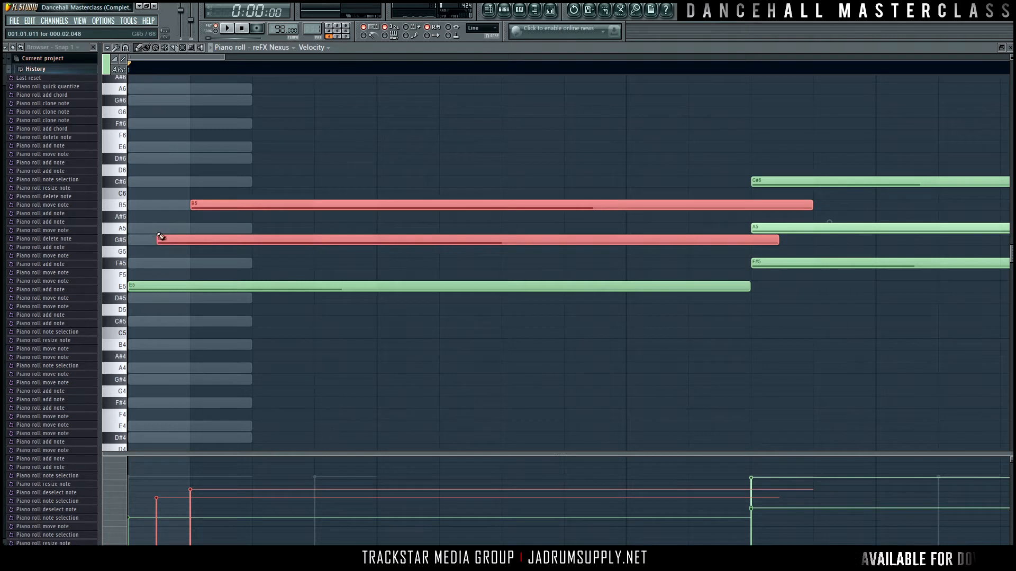
pyautogui.click(181, 175)
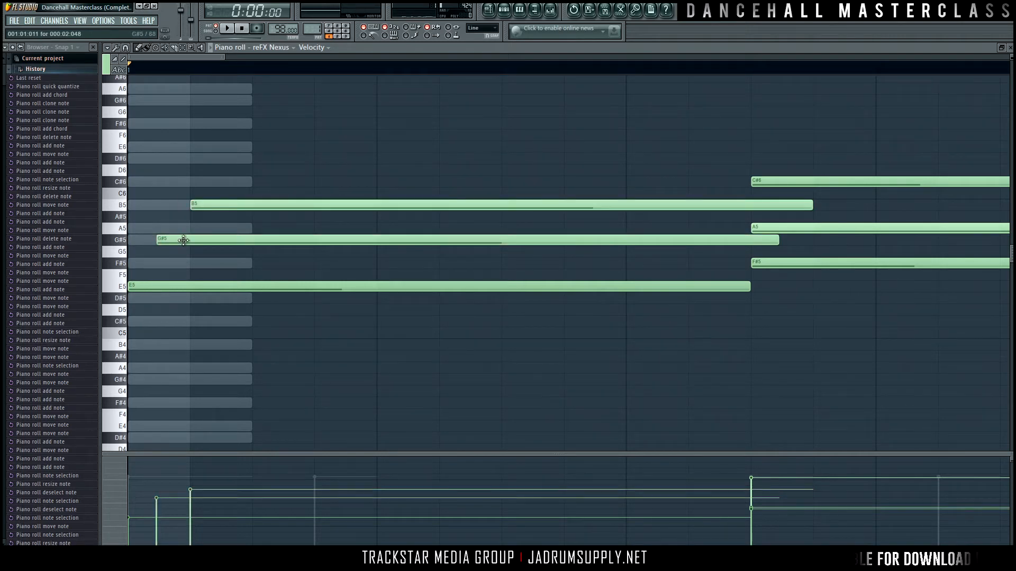
pyautogui.click(185, 241)
pyautogui.moveTo(186, 240)
pyautogui.mouseDown()
pyautogui.moveTo(187, 232)
pyautogui.moveTo(167, 242)
pyautogui.mouseUp()
pyautogui.moveTo(219, 204); pyautogui.dragTo(180, 205)
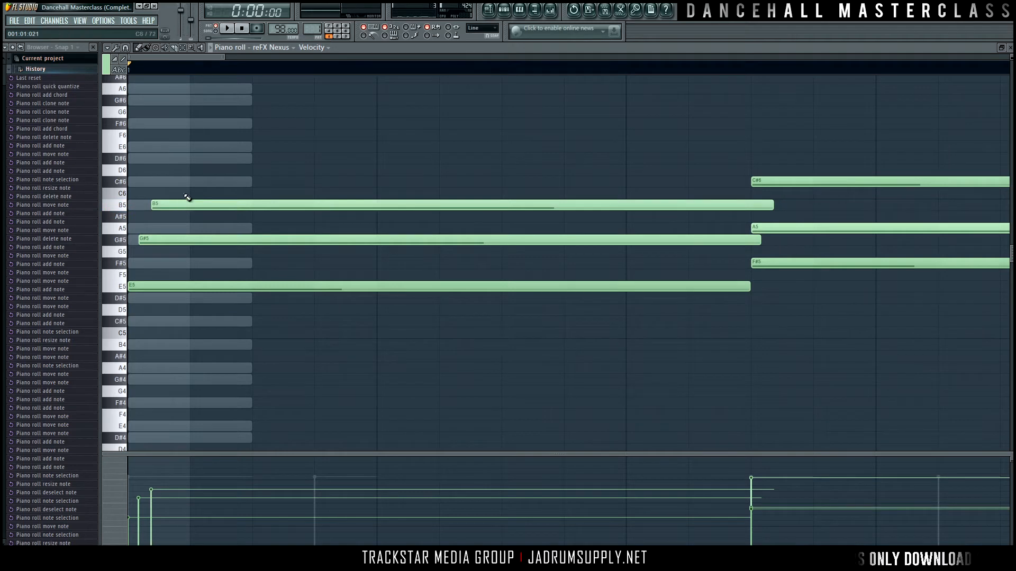
# Step: Play the whole pattern from the start to check the tightened strum on the first chord
pyautogui.press('space')
pyautogui.scroll(-3, 382, 73)
pyautogui.scroll(-4, 385, 78)
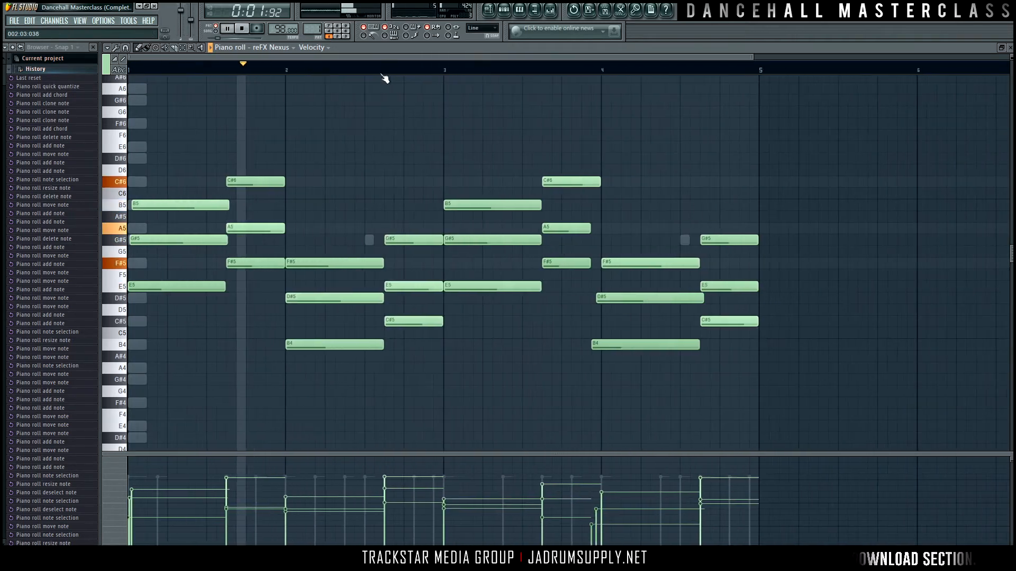
pyautogui.scroll(-1, 414, 76)
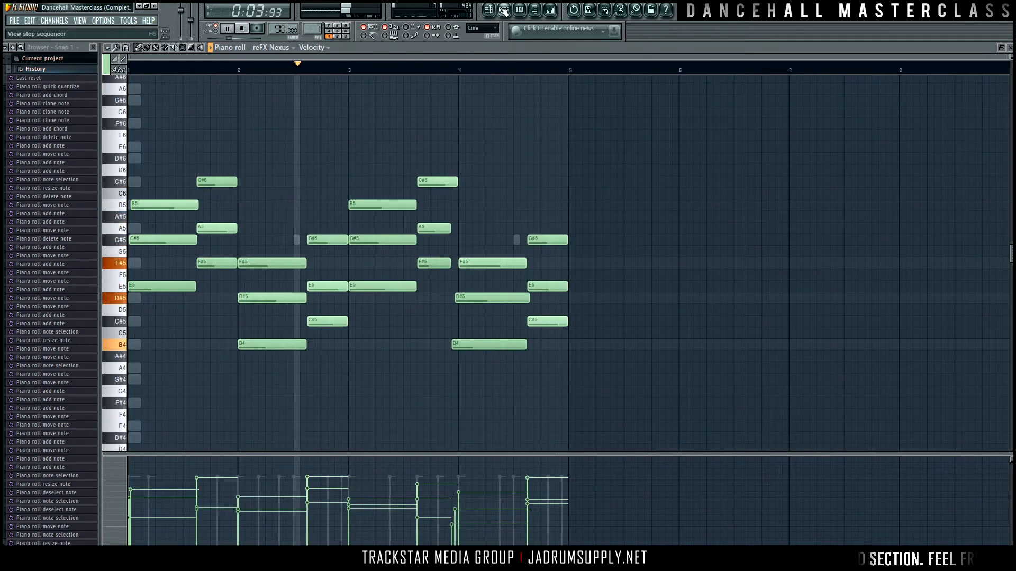
pyautogui.press('F6')
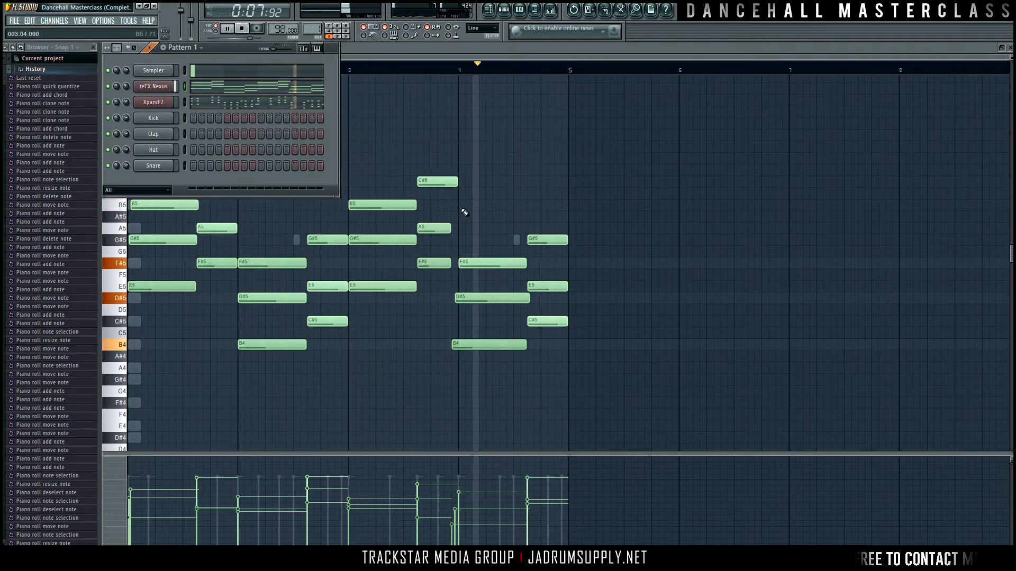
# Step: Slightly lower the velocities of the strummed bar 4 chord's B4, D#5 and F#5 notes while listening to the loop
pyautogui.moveTo(478, 234); pyautogui.dragTo(488, 422)
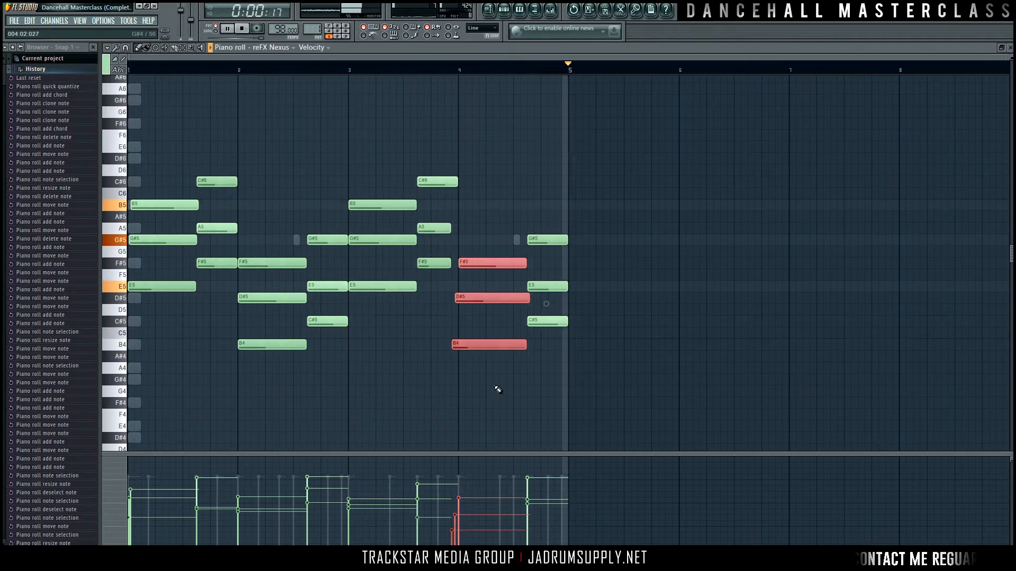
pyautogui.hotkey('ctrl', 'd')
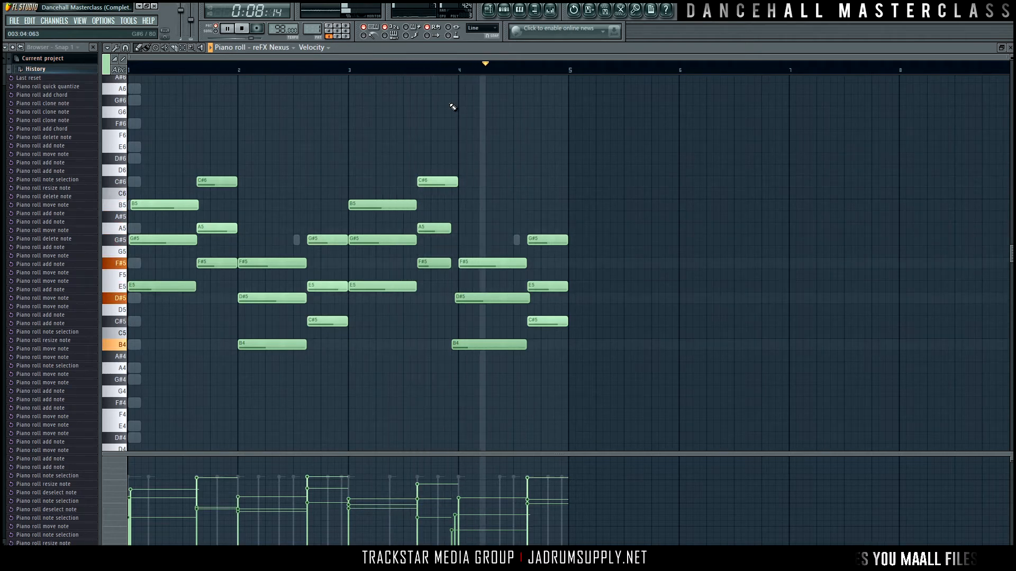
pyautogui.press('space')
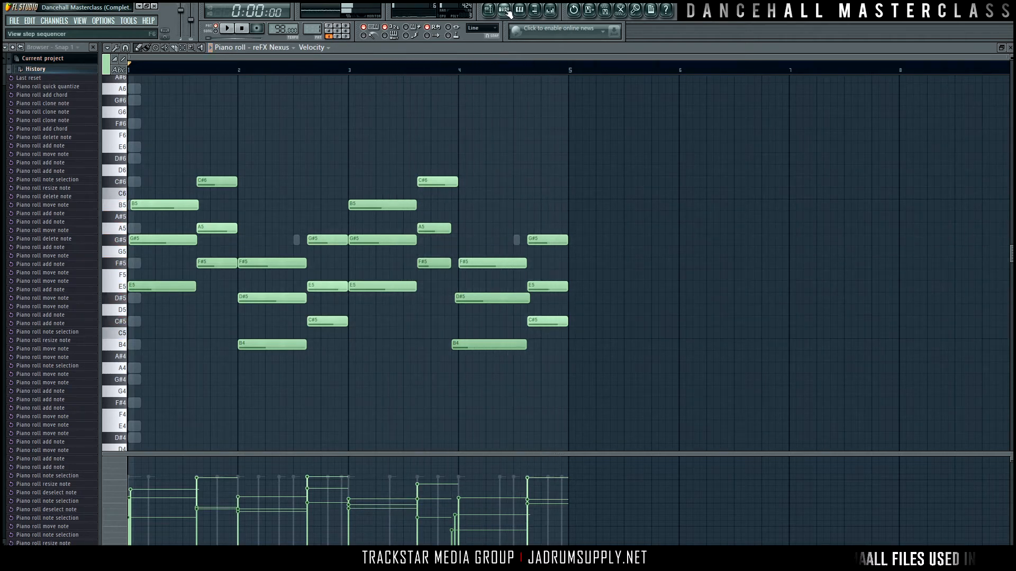
# Step: Clone the reFX Nexus channel in the step sequencer
pyautogui.press('F6')
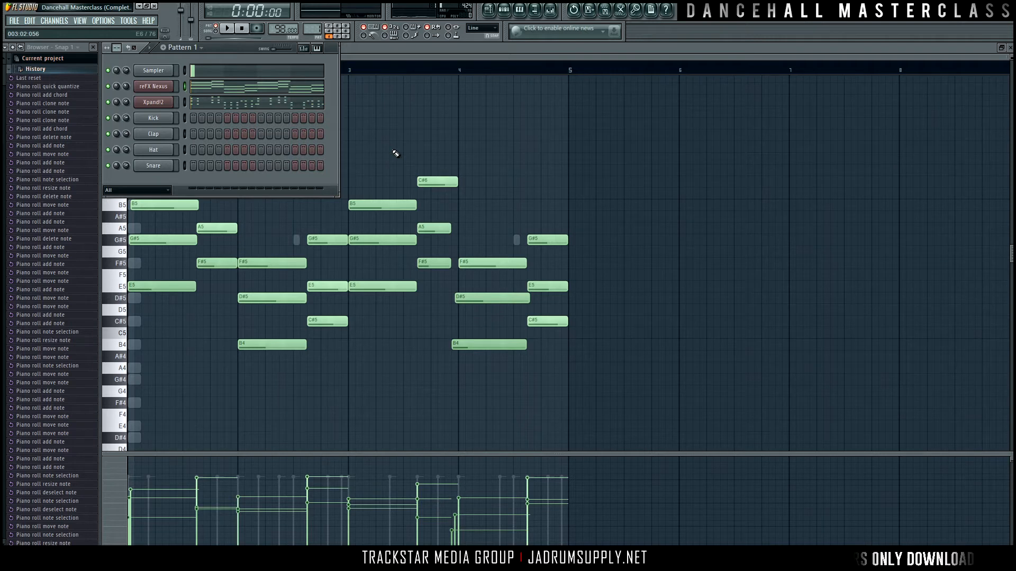
pyautogui.press('F6')
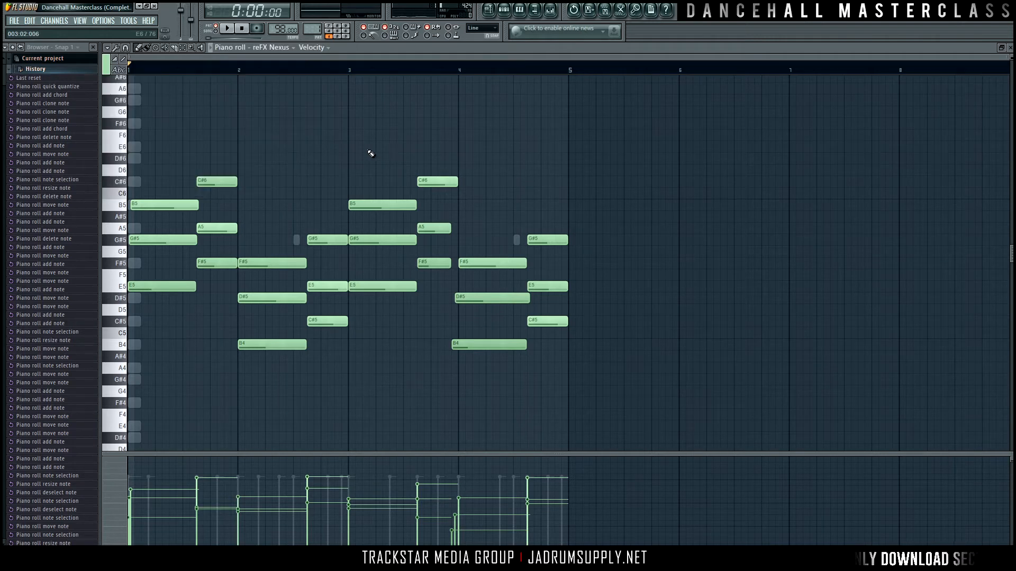
pyautogui.click(503, 9)
pyautogui.rightClick(162, 94)
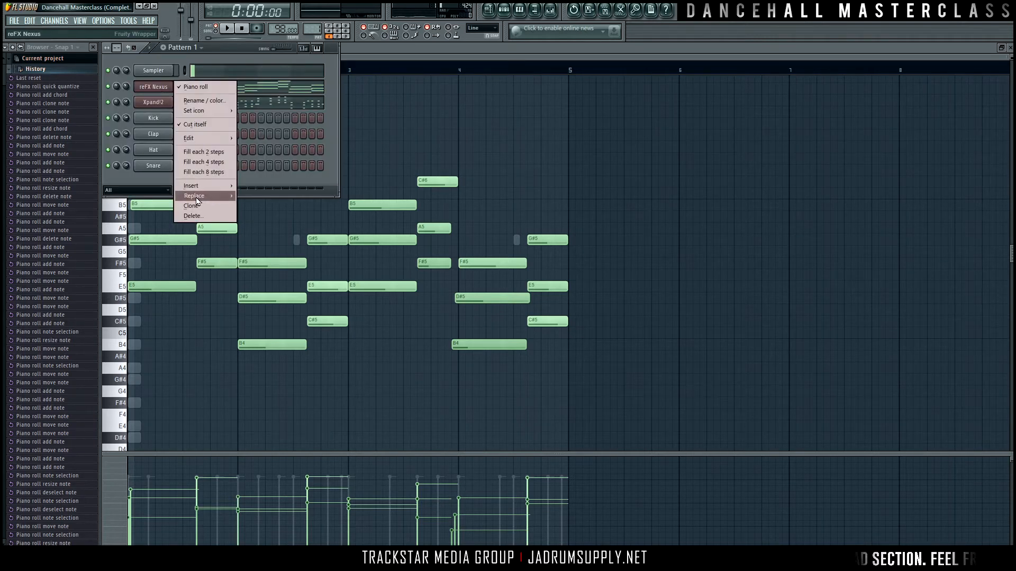
pyautogui.click(205, 210)
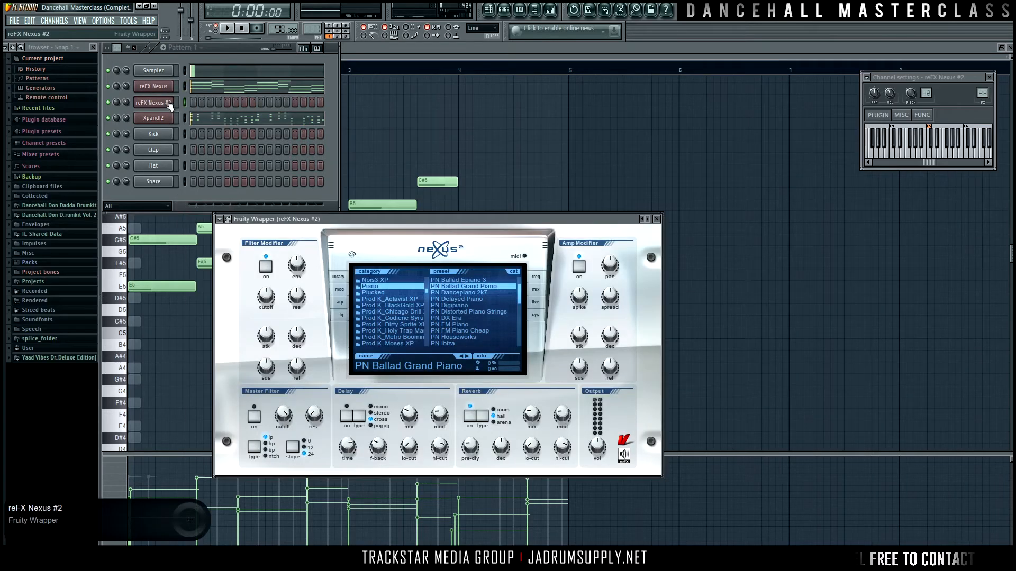
# Step: Lower the cloned reFX Nexus #2 channel's volume to about 35% and raise the reverb mix in its plugin
pyautogui.rightClick(147, 103)
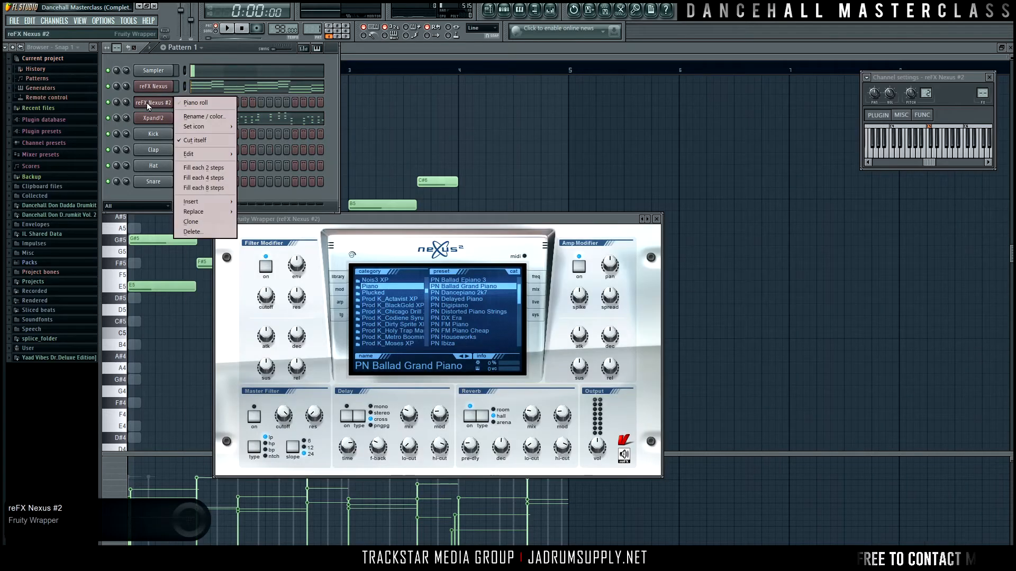
pyautogui.click(126, 105)
pyautogui.click(126, 104)
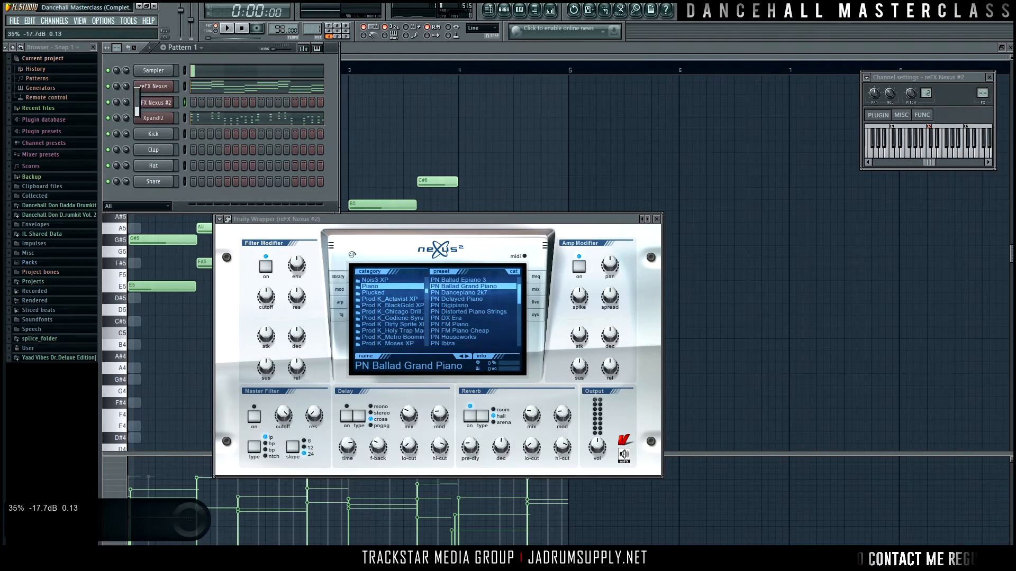
pyautogui.moveTo(529, 414); pyautogui.dragTo(529, 386)
# Step: Open the empty piano roll of the reFX Nexus #2 channel
pyautogui.rightClick(164, 104)
pyautogui.click(228, 100)
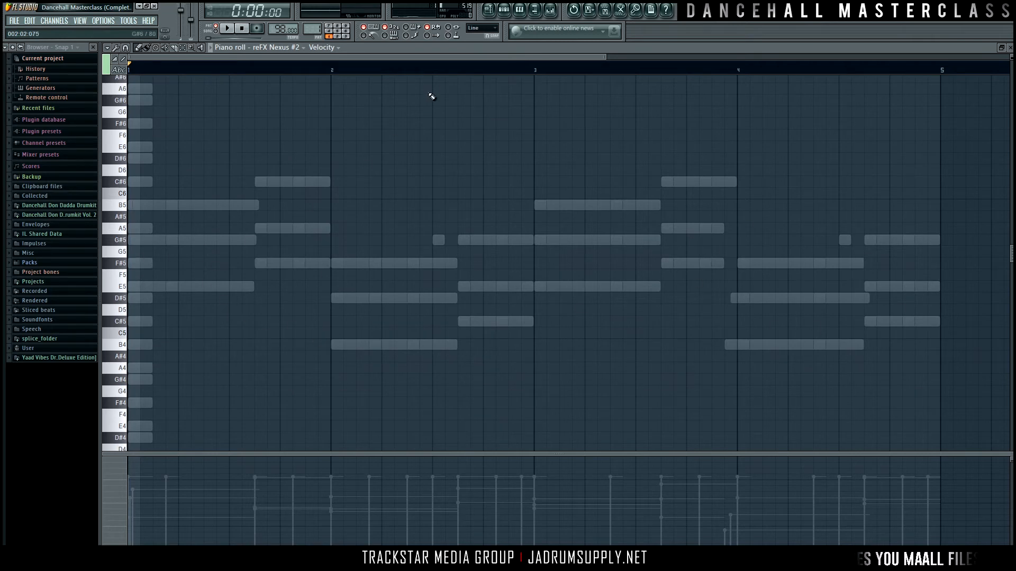
pyautogui.click(503, 9)
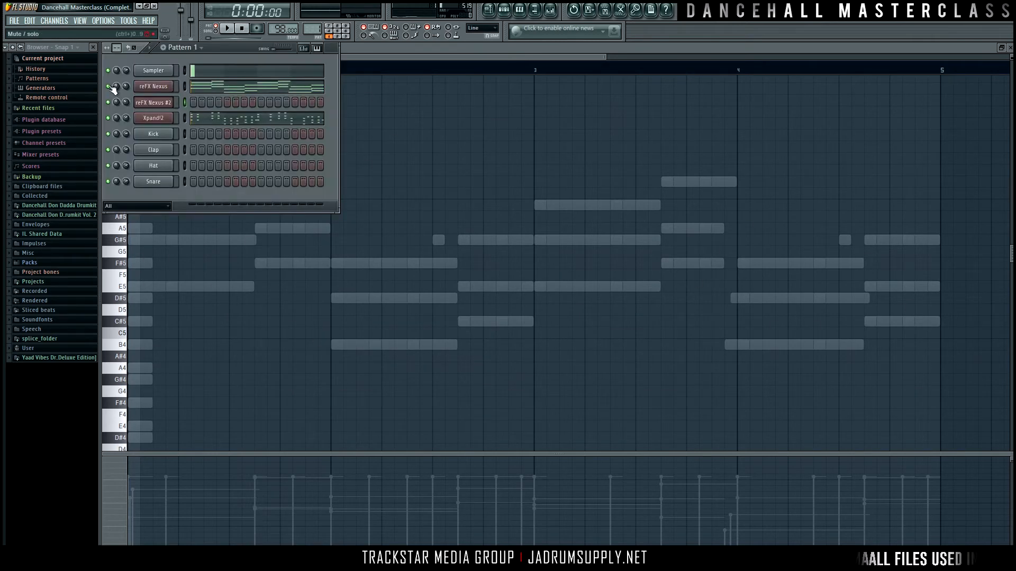
pyautogui.click(510, 161)
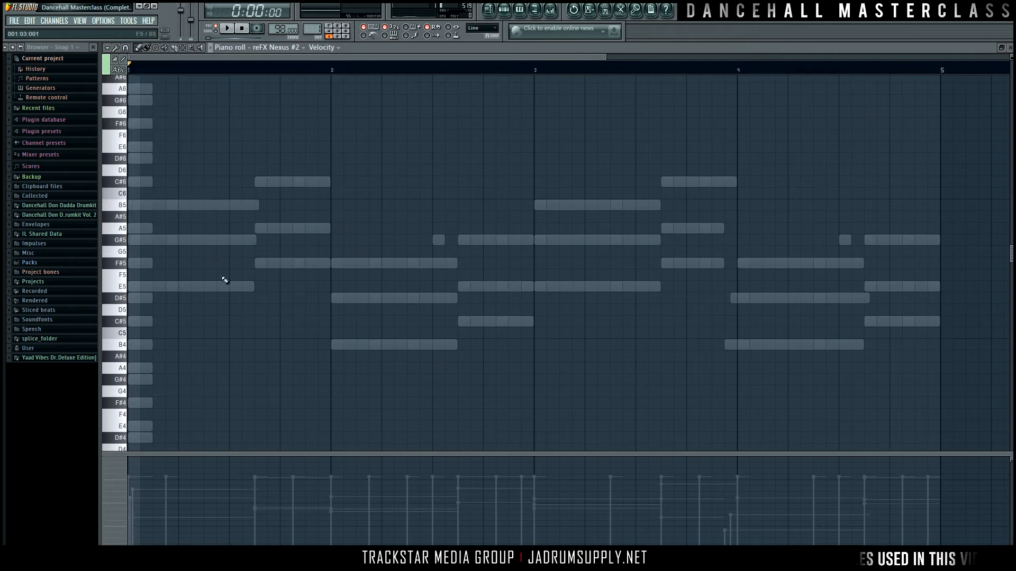
# Step: Enter four consecutive eighth notes from the start of bar 1: E5, G#5, B5 and G#5
pyautogui.click(133, 290)
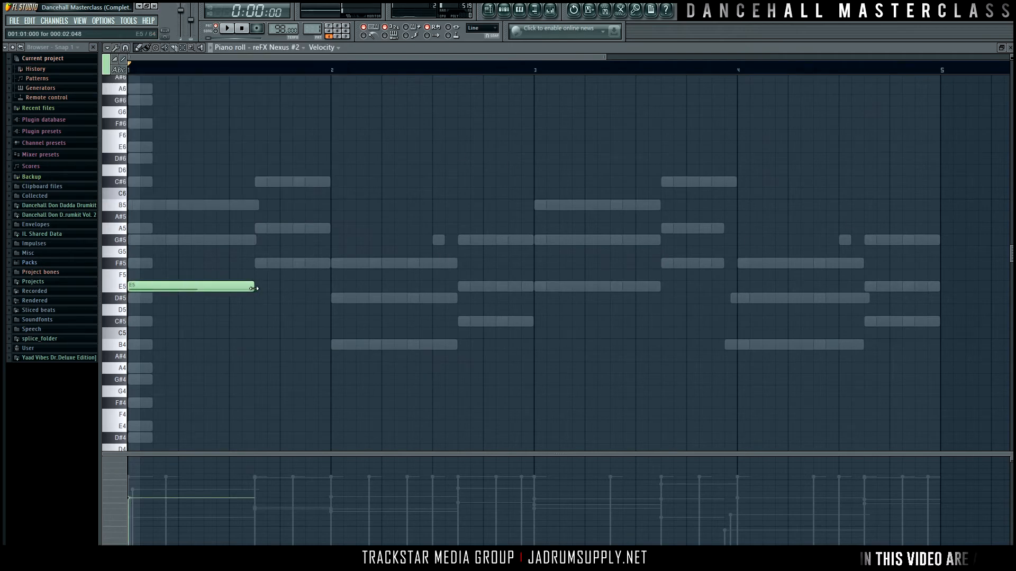
pyautogui.moveTo(253, 289); pyautogui.dragTo(151, 282)
pyautogui.click(161, 240)
pyautogui.click(185, 205)
pyautogui.click(214, 240)
# Step: Insert an A5 after the first G#5, shift the B5 and last G#5 one eighth note later, and play the phrase
pyautogui.moveTo(240, 351); pyautogui.dragTo(143, 185)
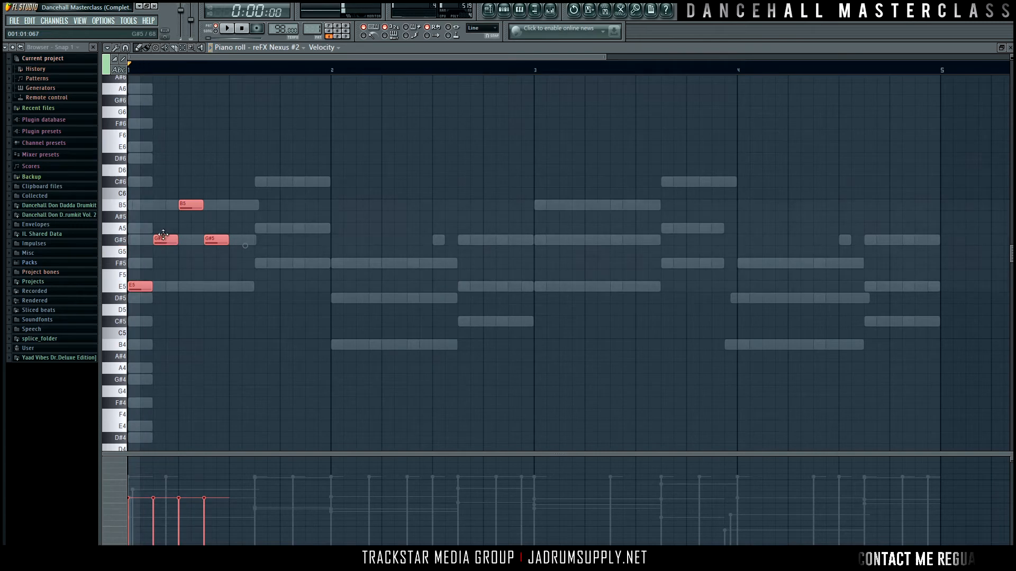
pyautogui.click(182, 230)
pyautogui.moveTo(191, 202); pyautogui.dragTo(215, 204)
pyautogui.moveTo(220, 242); pyautogui.dragTo(248, 250)
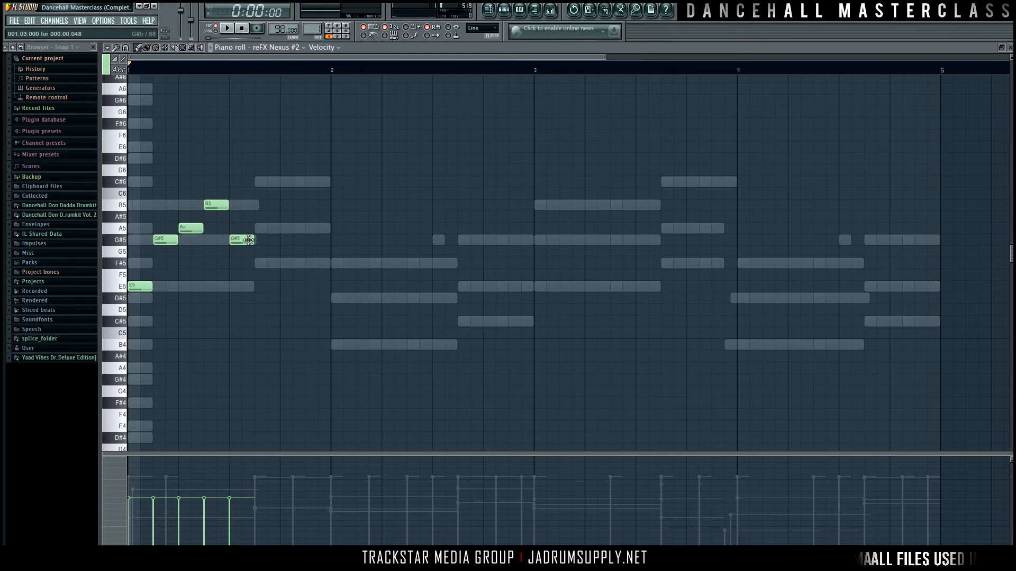
pyautogui.press('space')
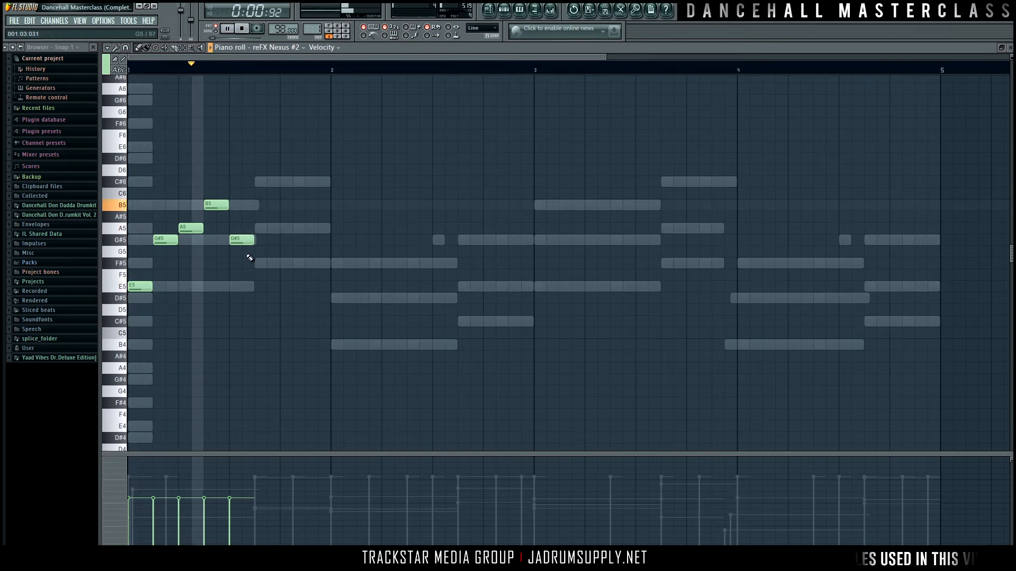
pyautogui.press('space')
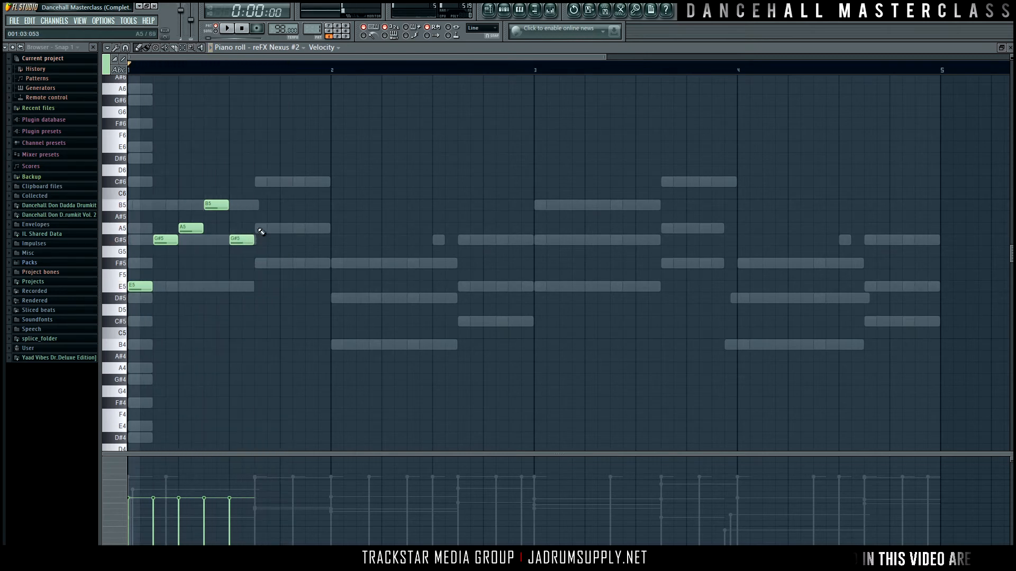
# Step: Fill the rest of bar 1 with eighth notes A5, C#6 and A5, and play the melody
pyautogui.click(261, 230)
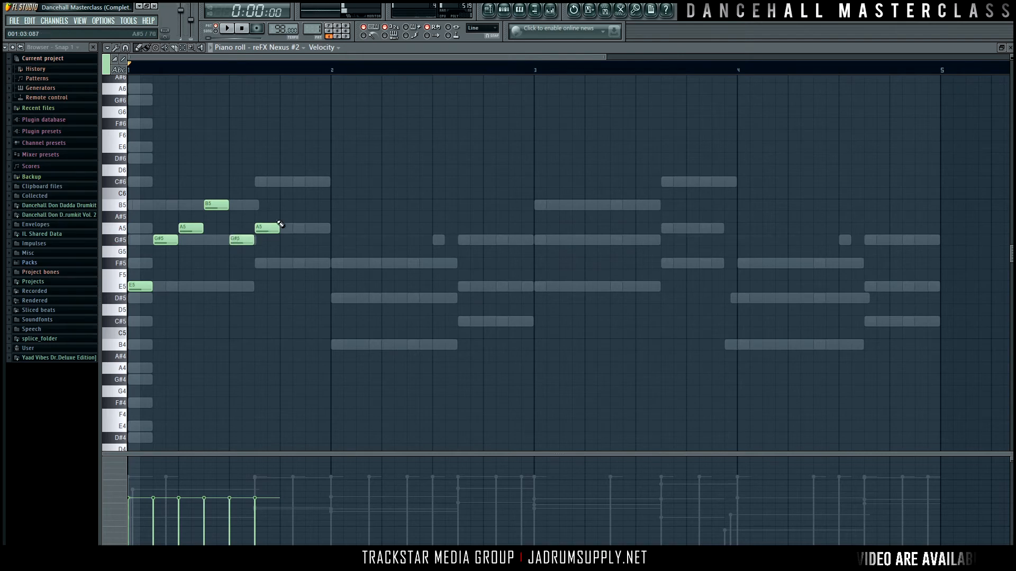
pyautogui.click(281, 184)
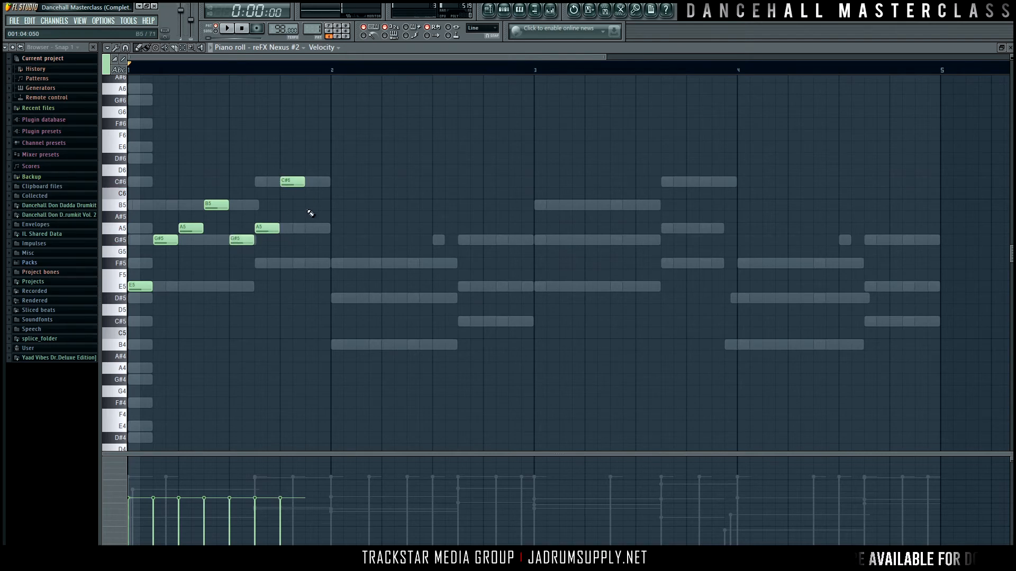
pyautogui.click(308, 232)
pyautogui.press('space')
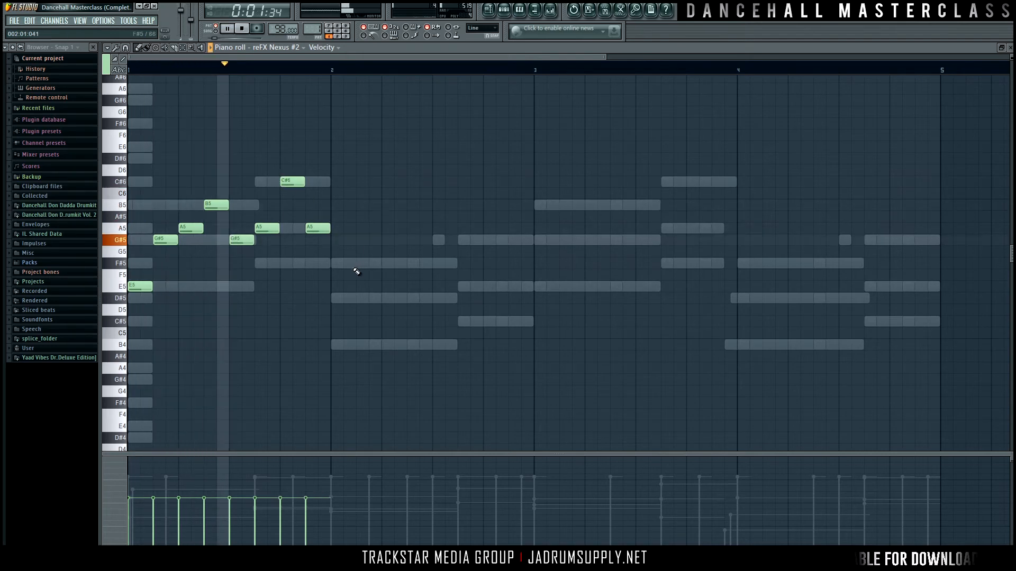
# Step: Enter five consecutive eighth notes from the start of bar 2: D#5, F#5, D#5, D5 and D#5
pyautogui.click(335, 298)
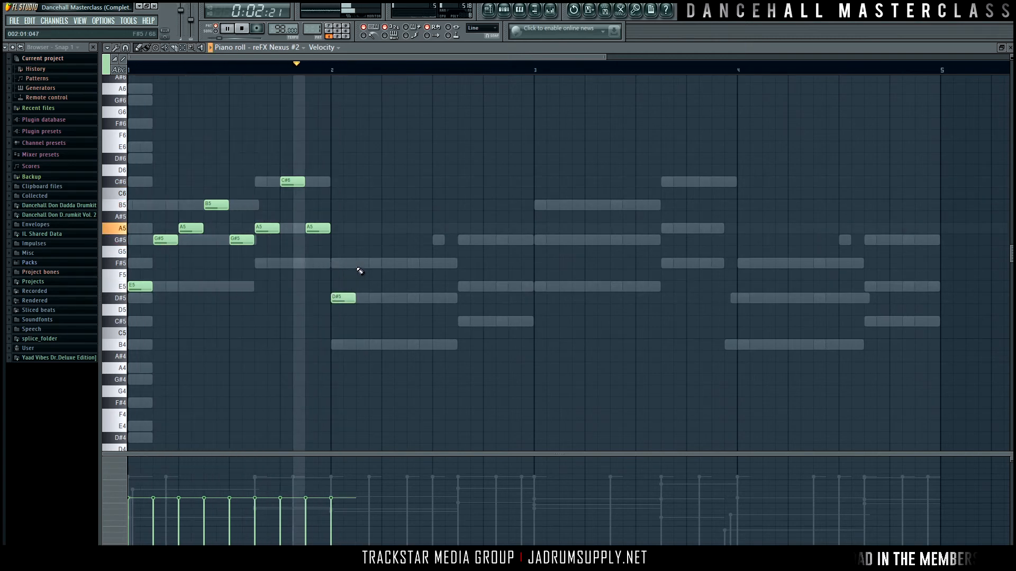
pyautogui.click(362, 264)
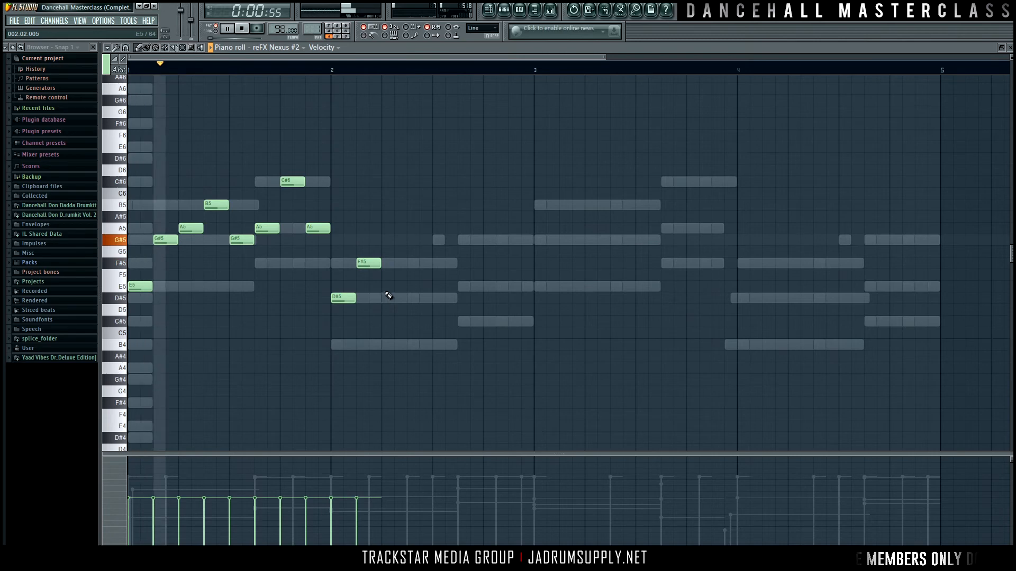
pyautogui.click(385, 298)
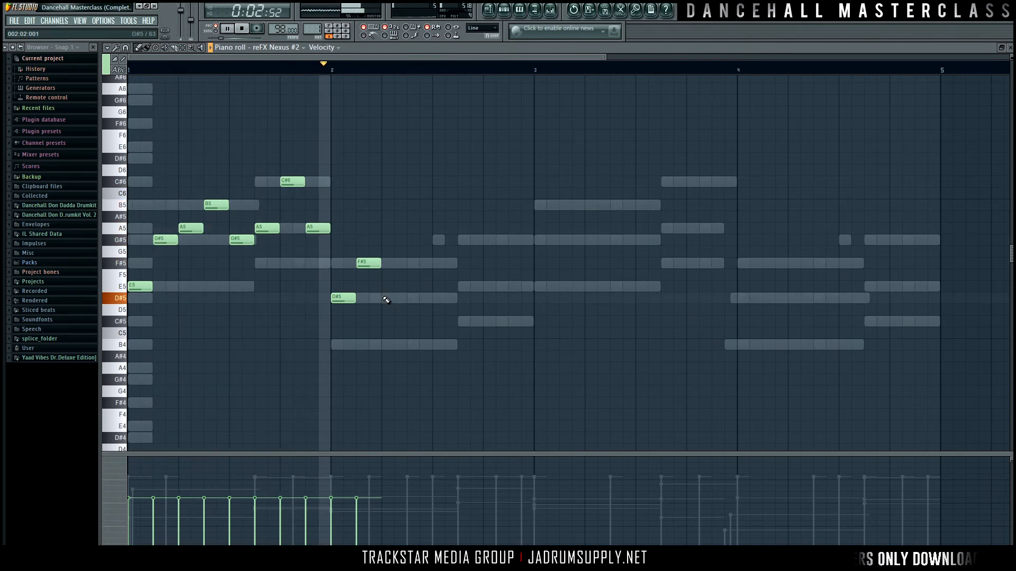
pyautogui.click(411, 310)
pyautogui.click(437, 298)
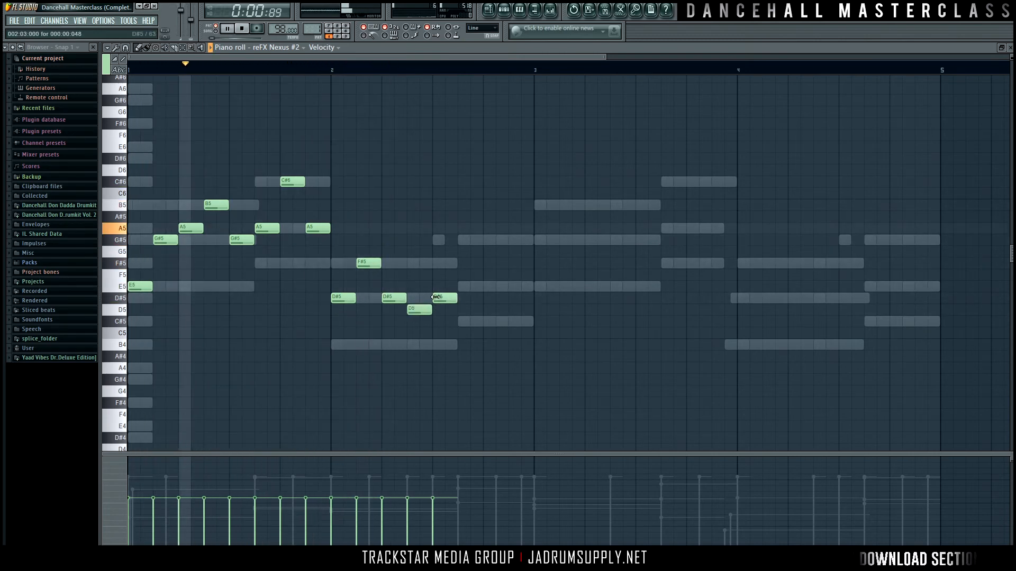
# Step: Fill the rest of bar 2 with eighth notes G#5, E5 and C#5, and lower the bar's D5 to C#5
pyautogui.click(465, 240)
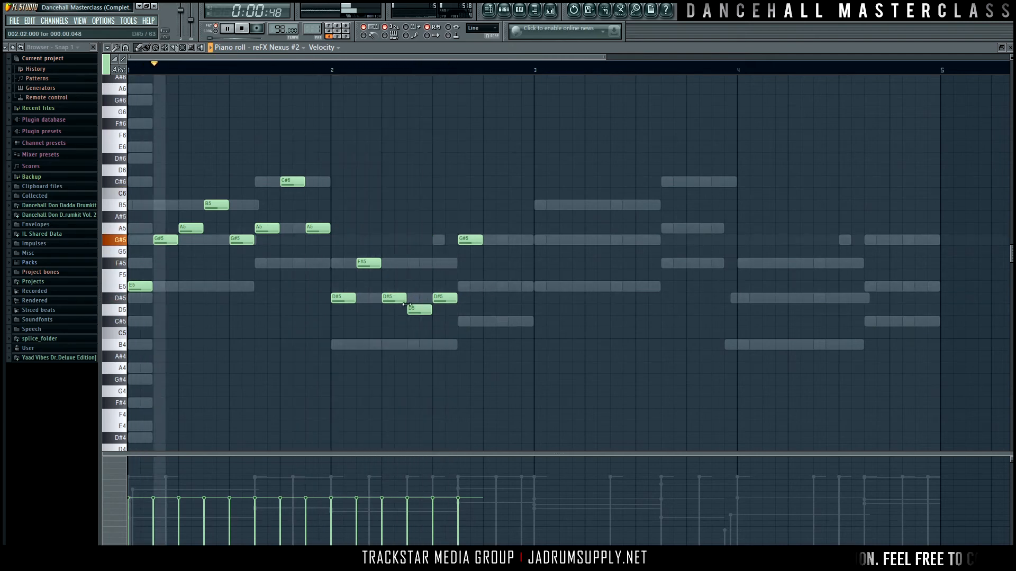
pyautogui.moveTo(416, 310); pyautogui.dragTo(416, 322)
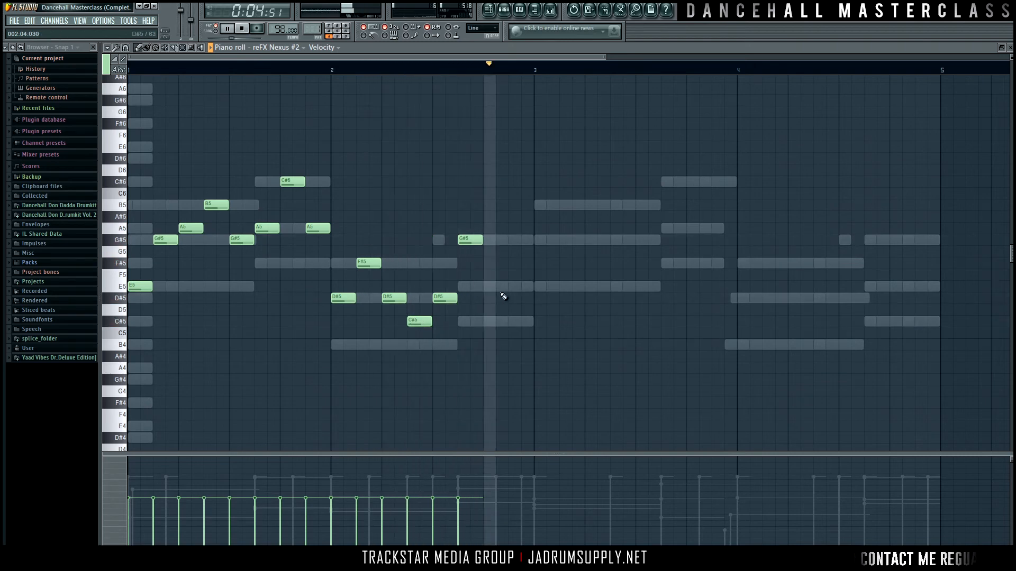
pyautogui.click(486, 288)
pyautogui.click(520, 321)
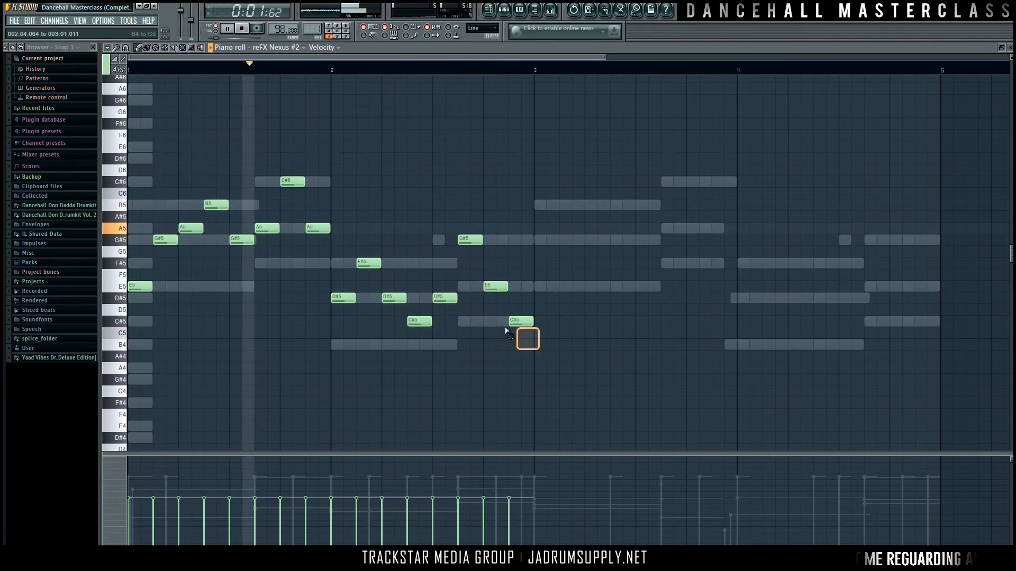
# Step: Duplicate the whole two-bar melody into bars 3 and 4, deselect the notes and stop playback
pyautogui.hotkey('ctrl', 'a')
pyautogui.keyDown('shift'); pyautogui.moveTo(137, 286); pyautogui.dragTo(549, 288); pyautogui.keyUp('shift')
pyautogui.keyDown('ctrl'); pyautogui.click(583, 334); pyautogui.keyUp('ctrl')
pyautogui.press('space')
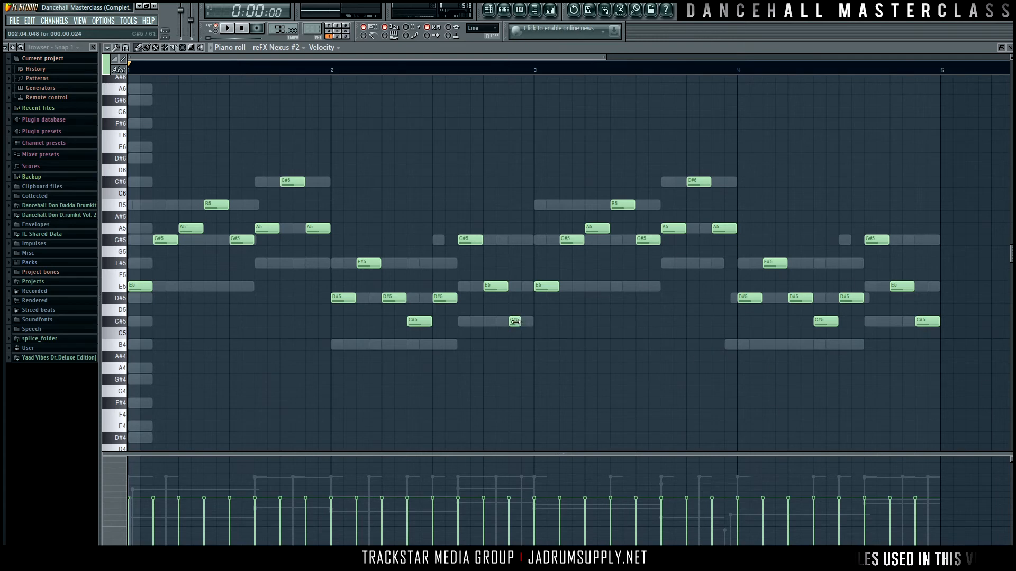
# Step: Halve the last C#5 of bar 2, fill the gap with a short D#5, and play from the second half of the bar
pyautogui.click(524, 297)
pyautogui.click(480, 71)
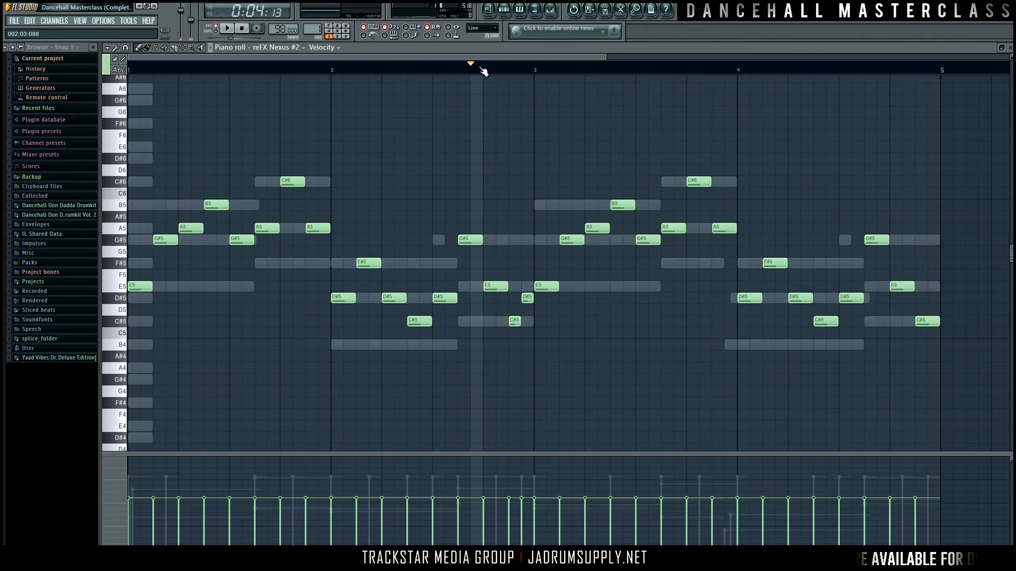
pyautogui.press('space')
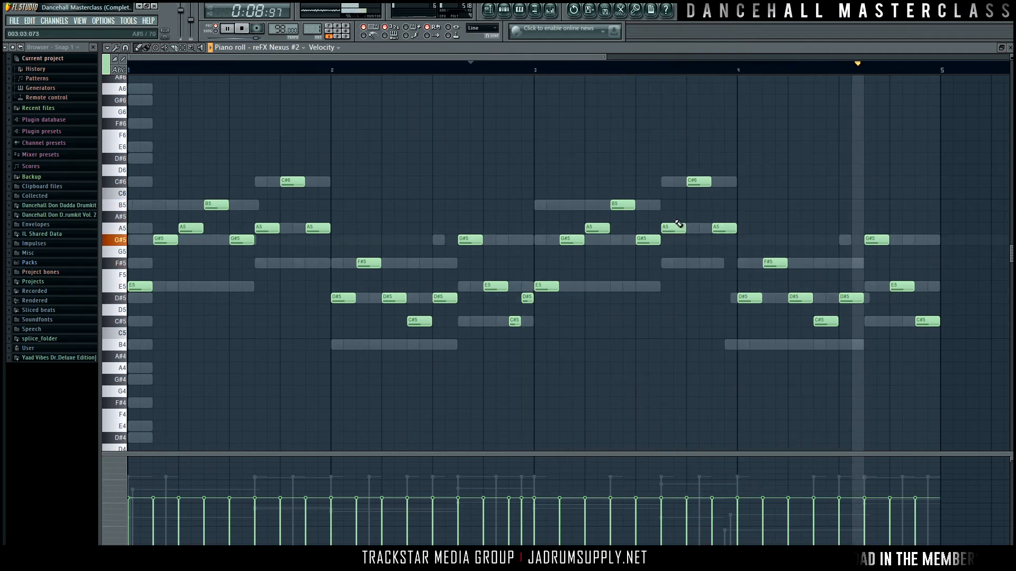
pyautogui.press('space')
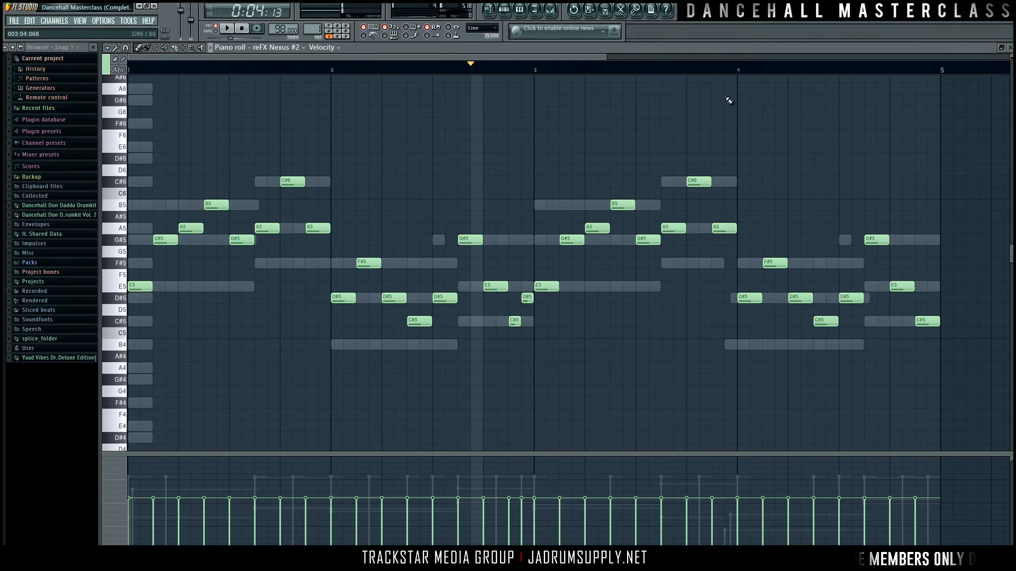
# Step: Play the melody from the middle of bar 3 to check how the repeated phrase ends in bar 4
pyautogui.click(538, 70)
pyautogui.click(637, 70)
pyautogui.press('space')
pyautogui.press('space')
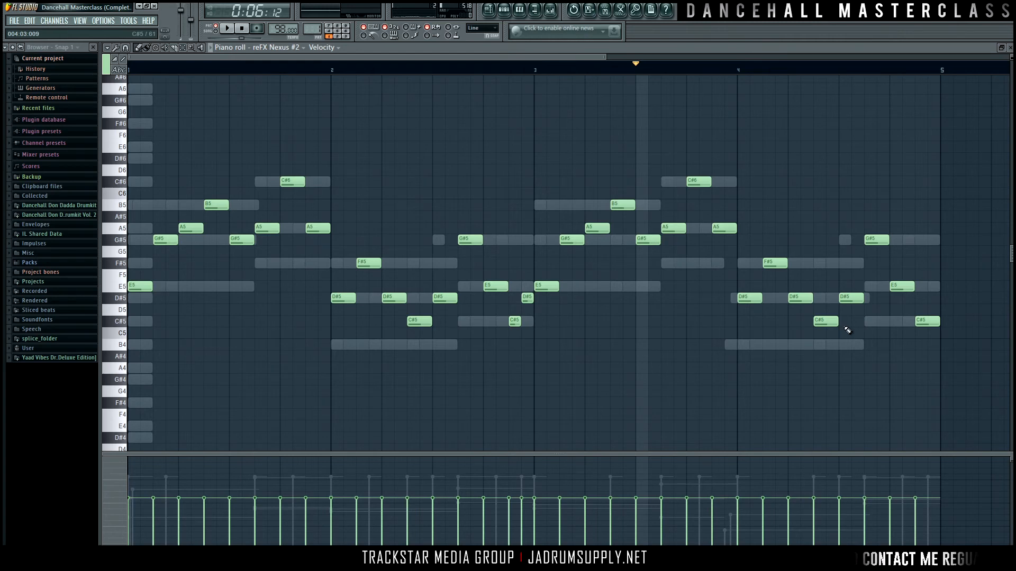
pyautogui.press('space')
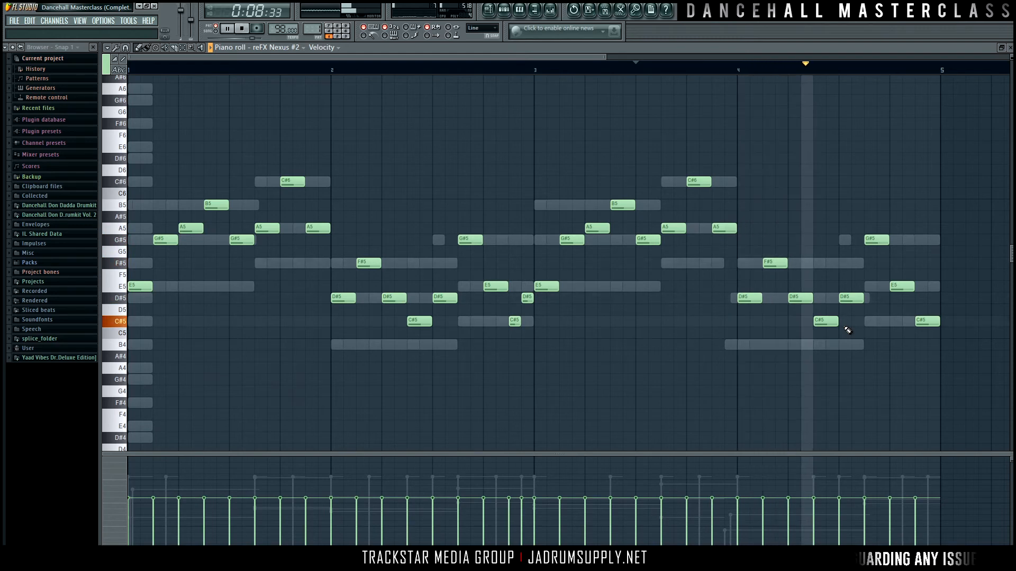
pyautogui.press('space')
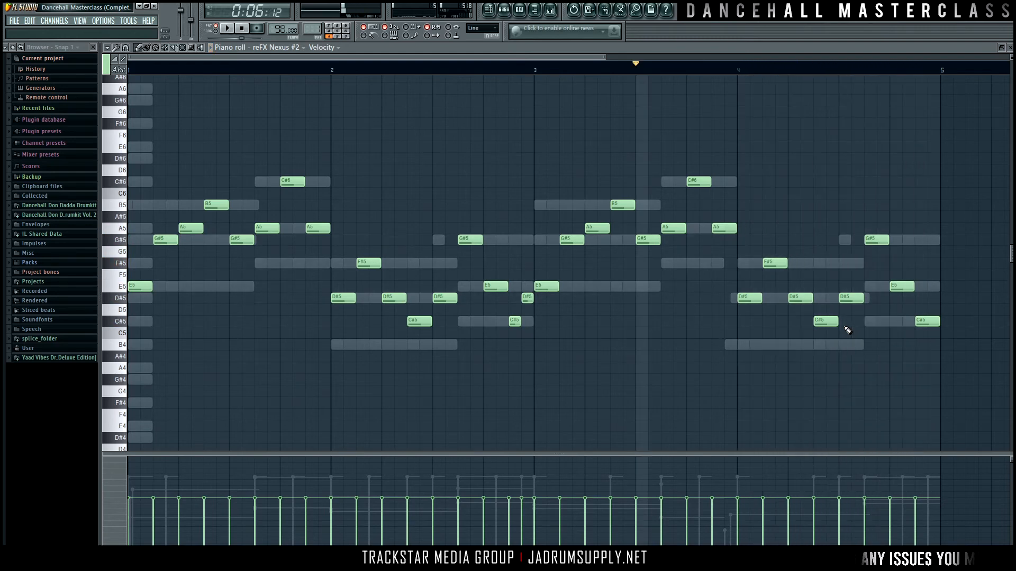
# Step: Randomize the melody's note velocities with bipolar levels and no pattern generation, and play the result
pyautogui.hotkey('alt', 'r')
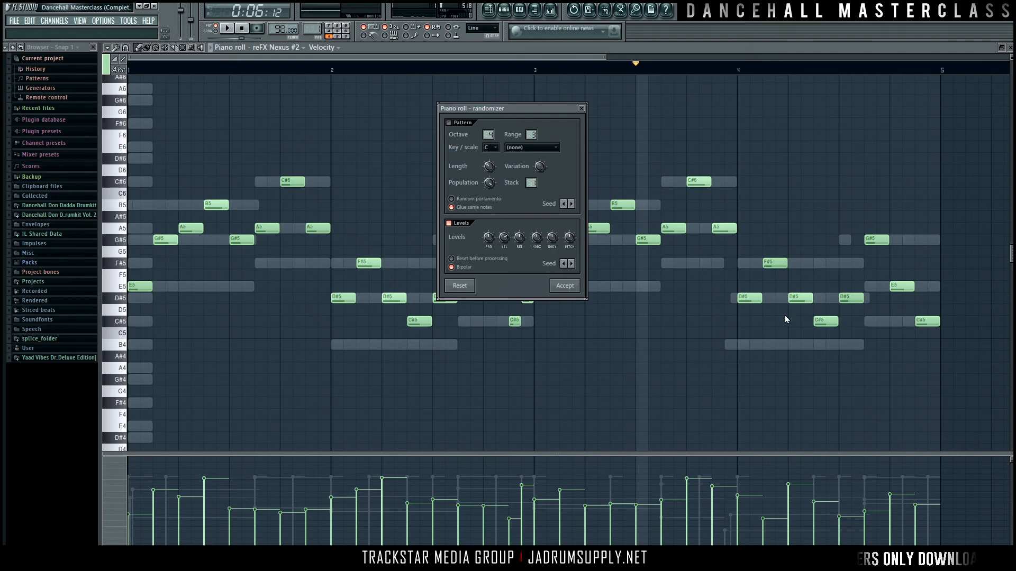
pyautogui.click(568, 286)
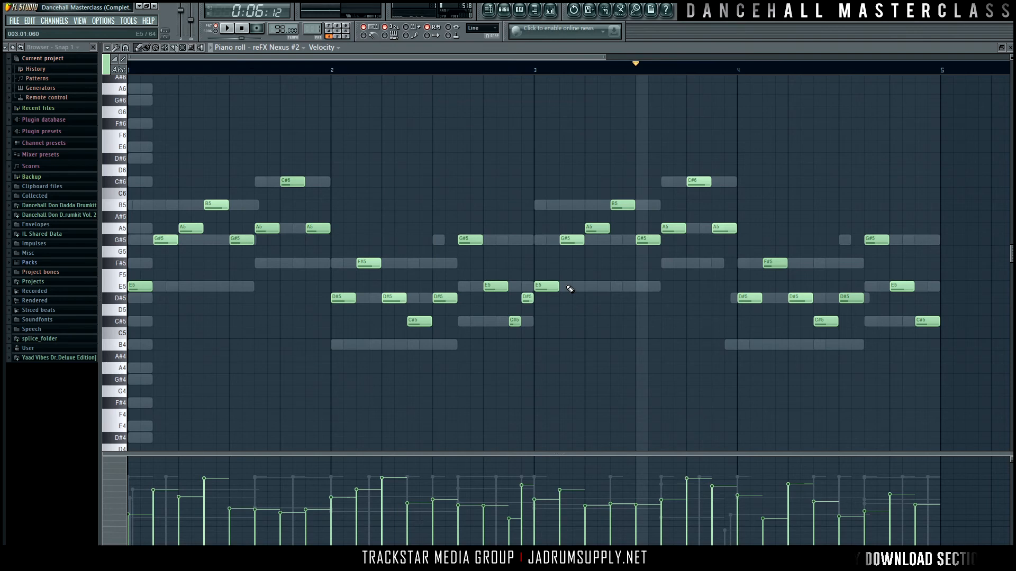
pyautogui.press('space')
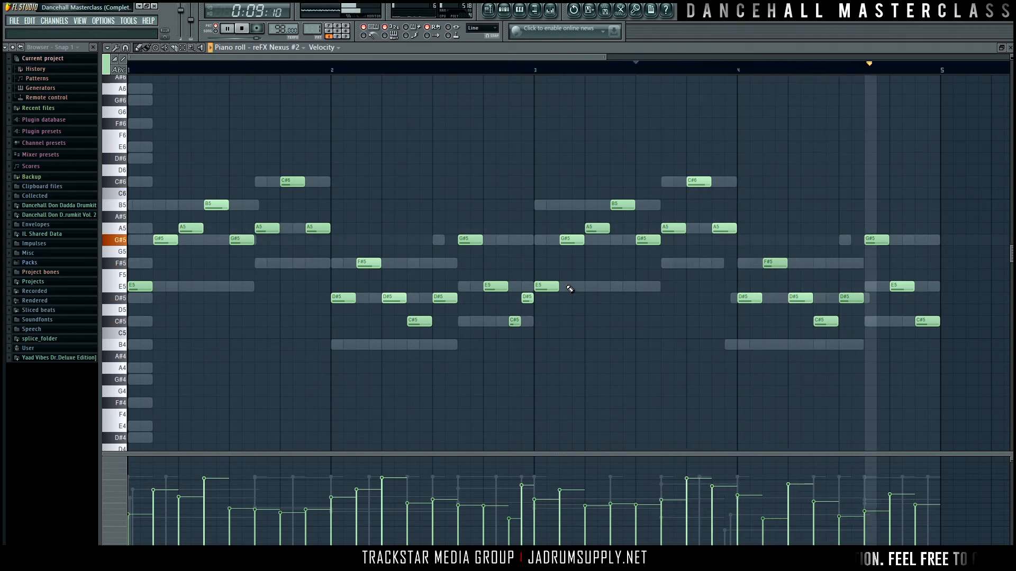
pyautogui.press('space')
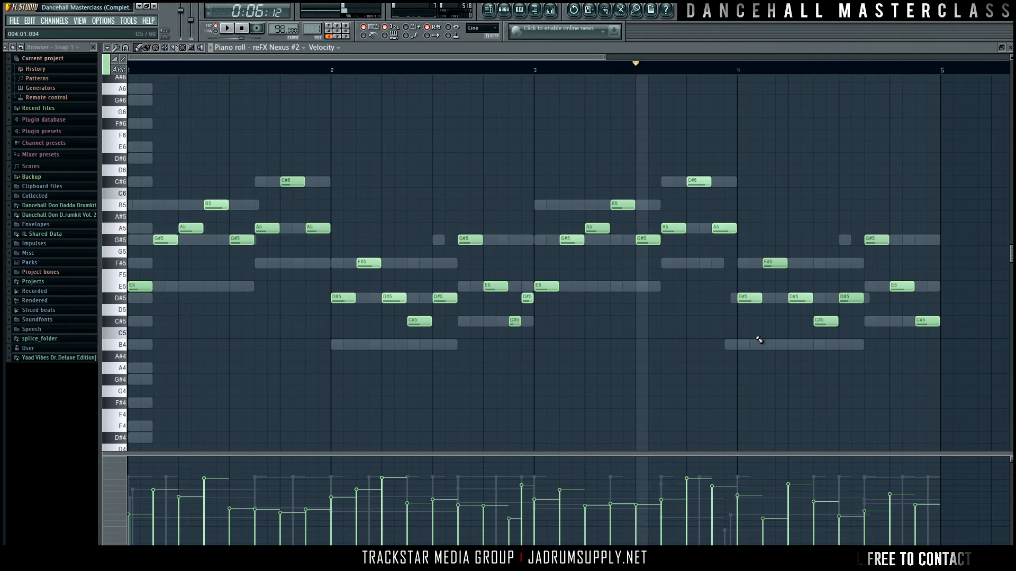
# Step: Transpose the whole melody up one octave, play it, and bring up the channel rack
pyautogui.hotkey('ctrl', 'Up')
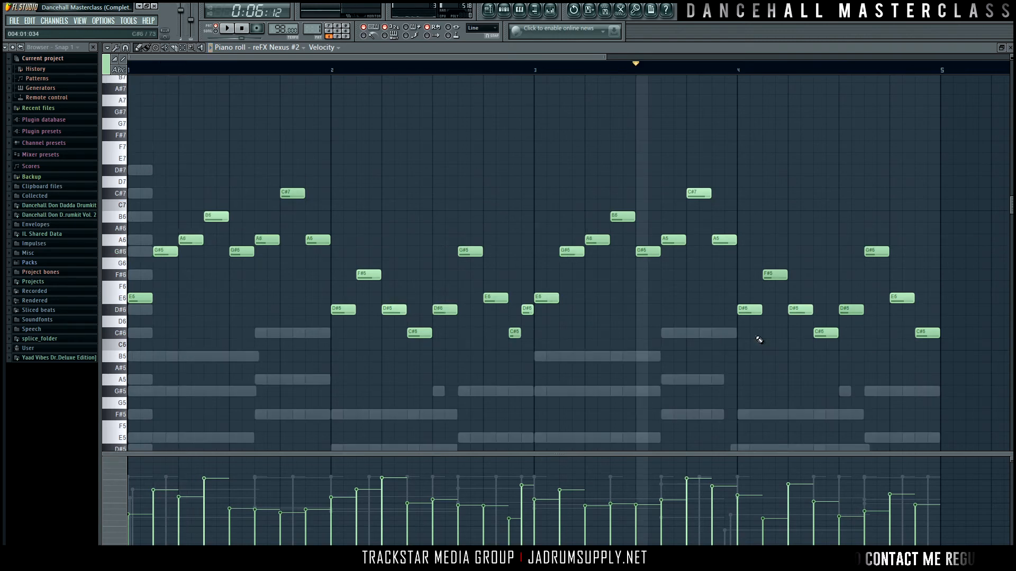
pyautogui.press('space')
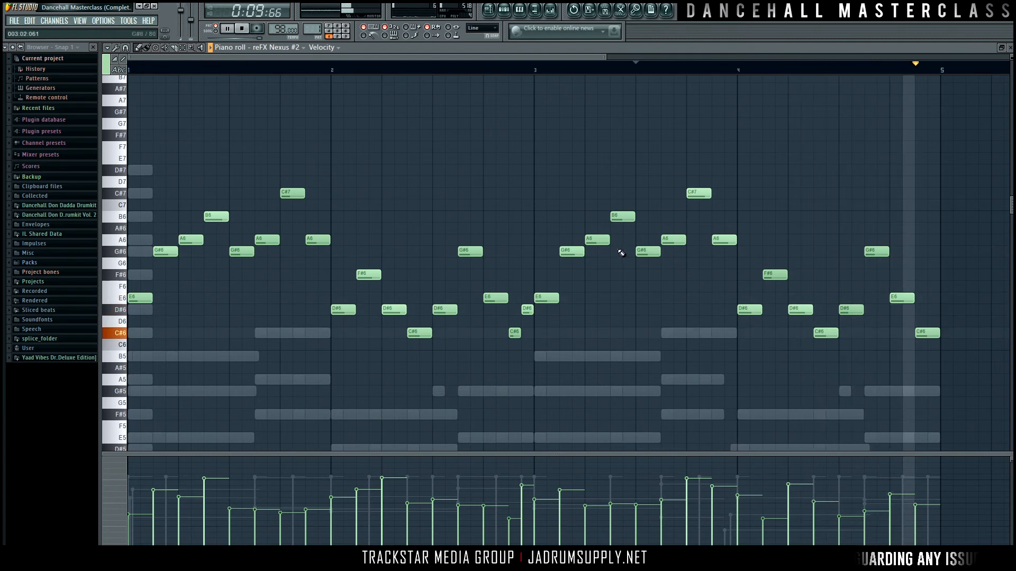
pyautogui.press('F6')
pyautogui.press('space')
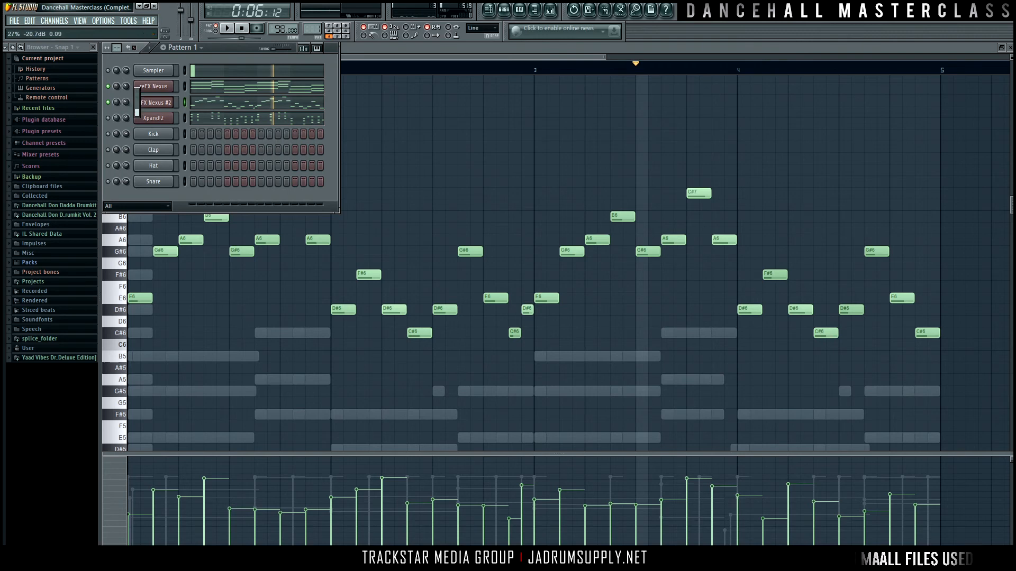
# Step: Set the reFX Nexus #2 channel volume to about 27%, unmute the remaining channels, and play the pattern
pyautogui.press('space')
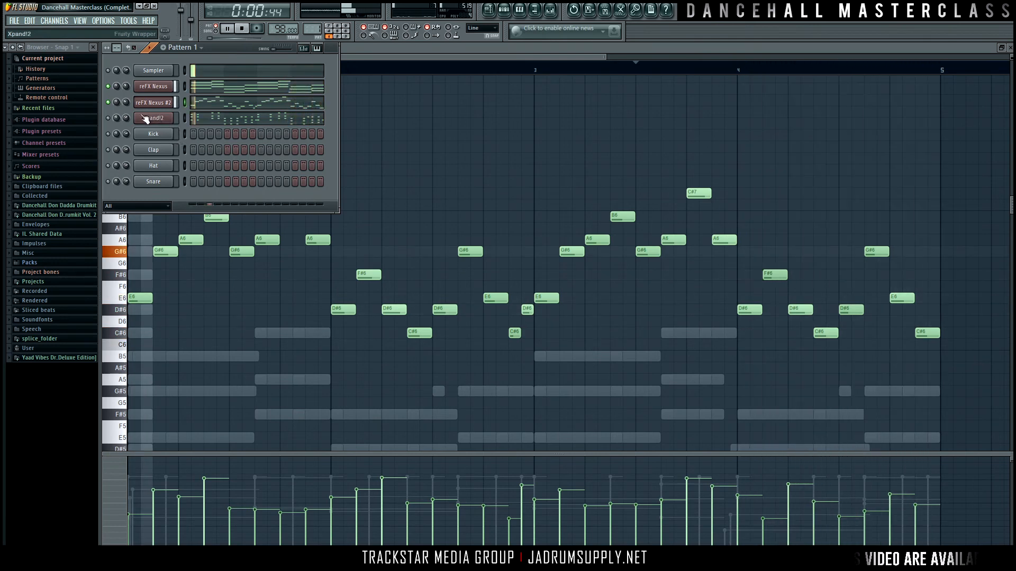
pyautogui.press('space')
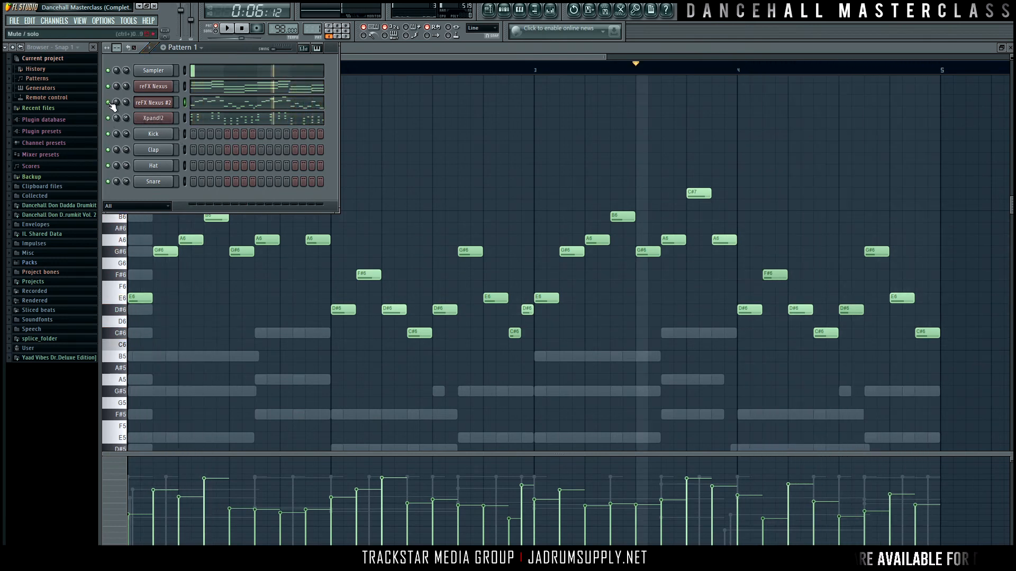
pyautogui.press('space')
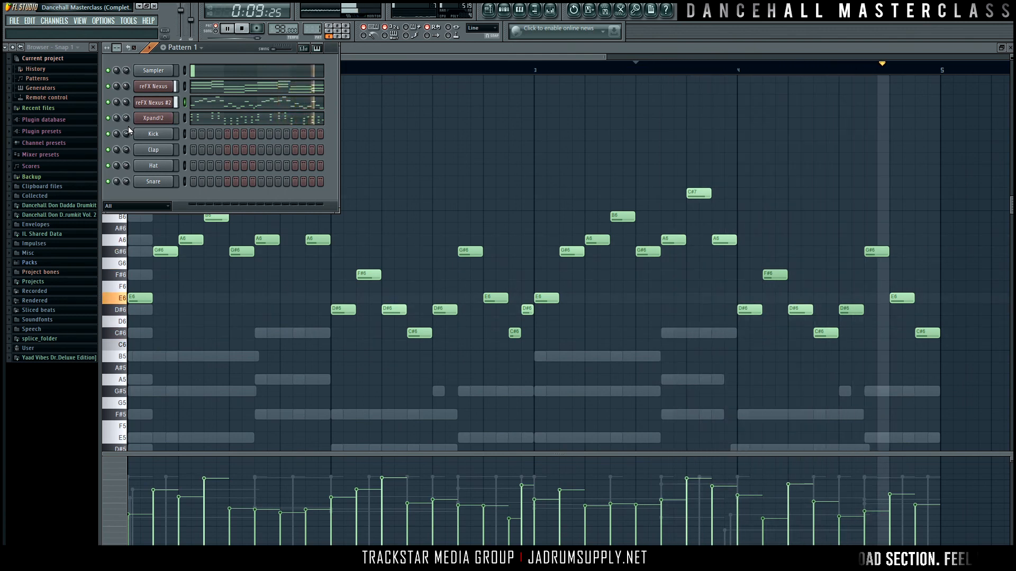
pyautogui.press('space')
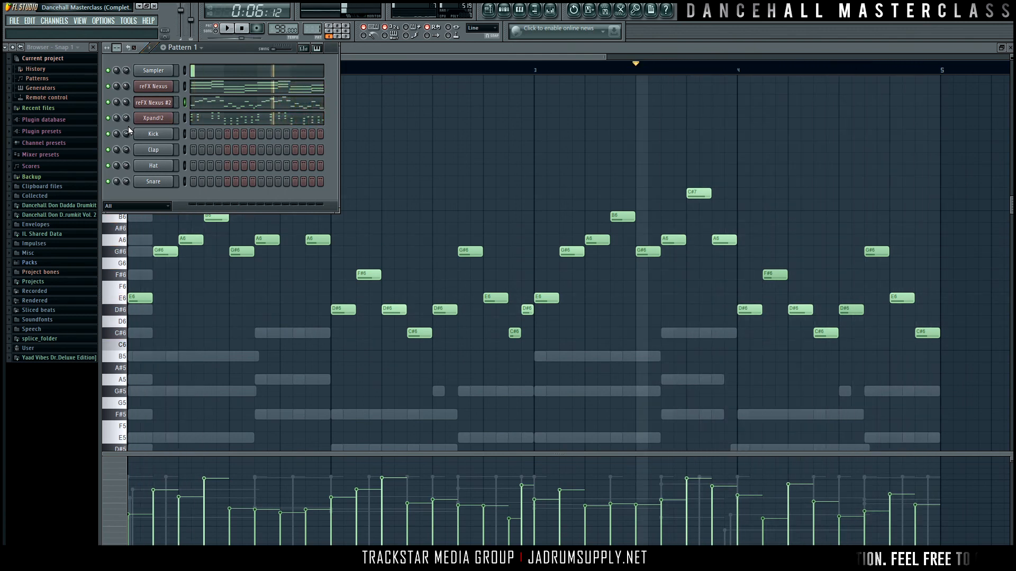